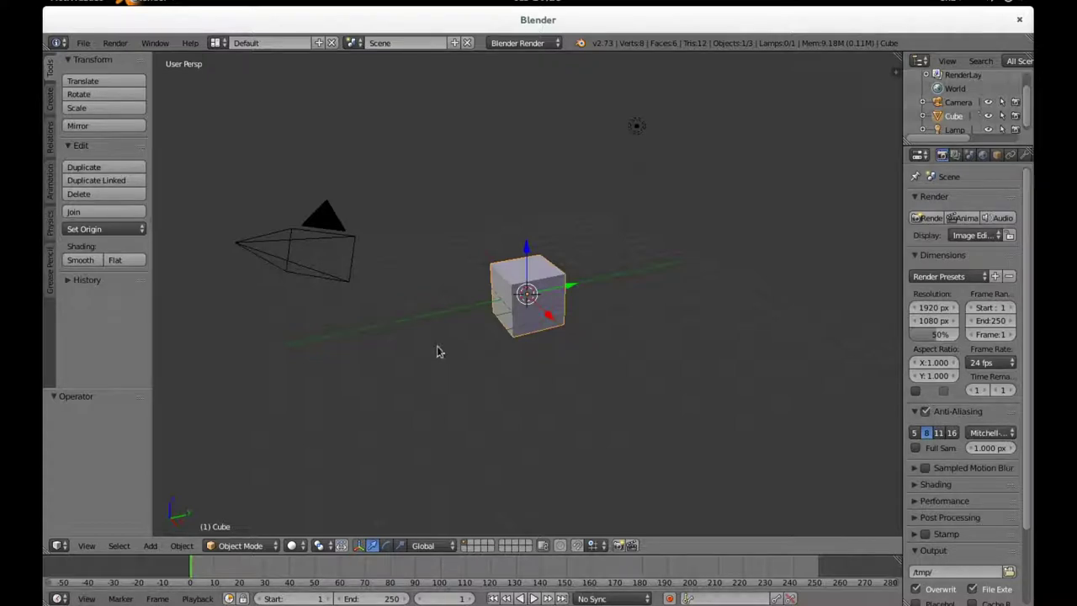
Open the render engine dropdown, currently set to Blender Render, in the top header
click(518, 46)
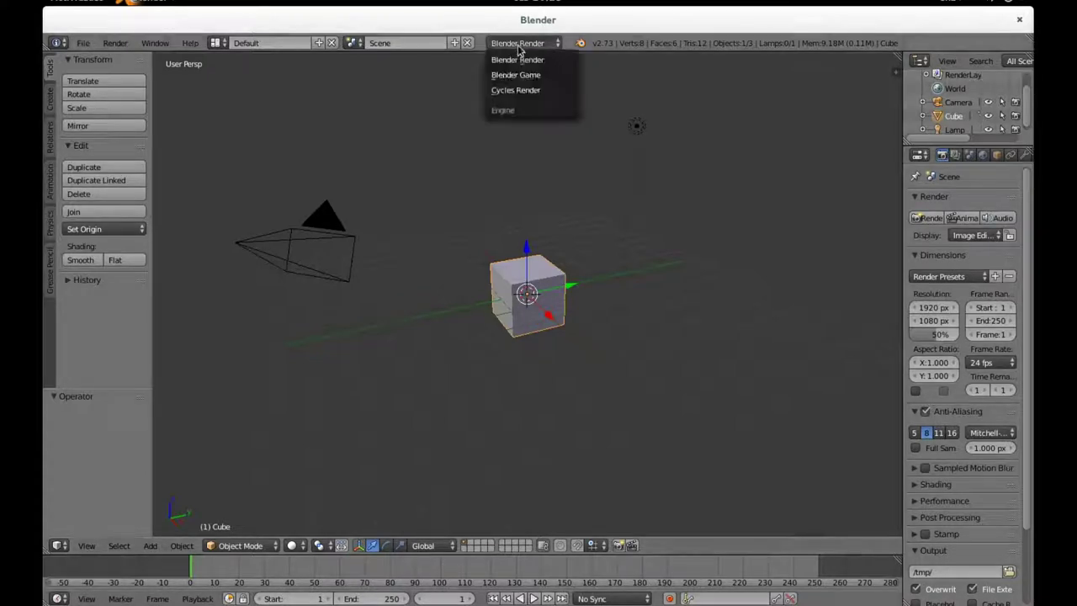
Set the render engine to Cycles Render and switch the screen layout to Compositing
click(519, 94)
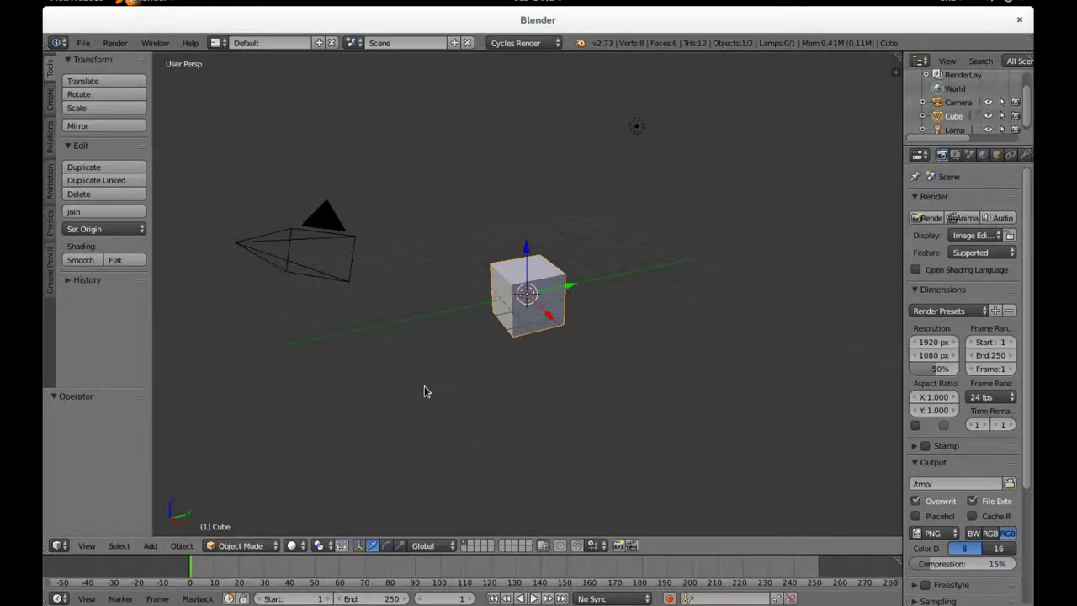
key(ctrl+Left)
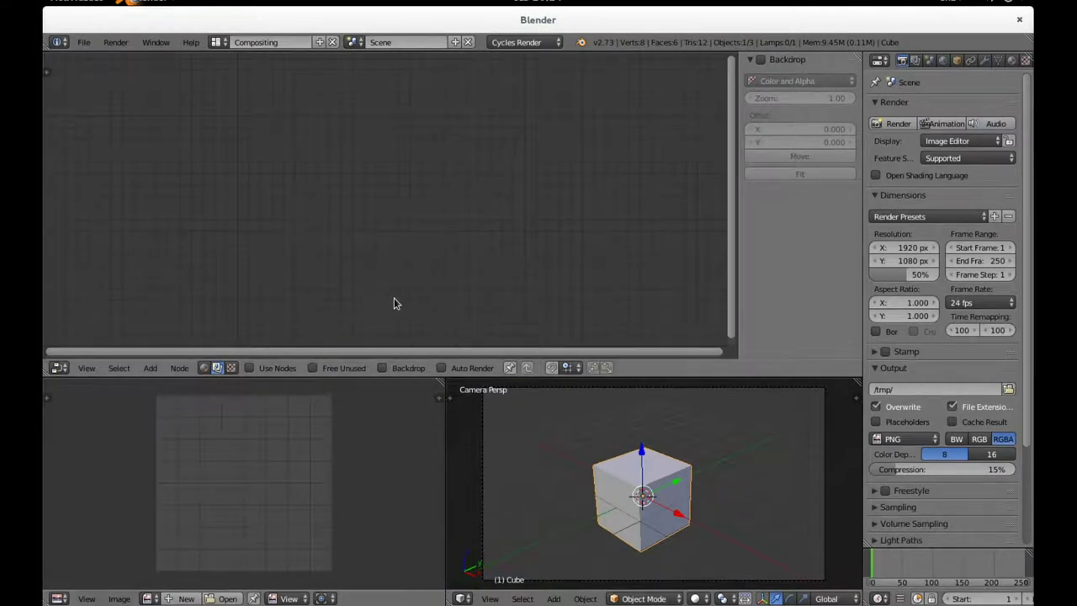
Show World shader nodes with Use Nodes on, and display the World properties tab
click(249, 368)
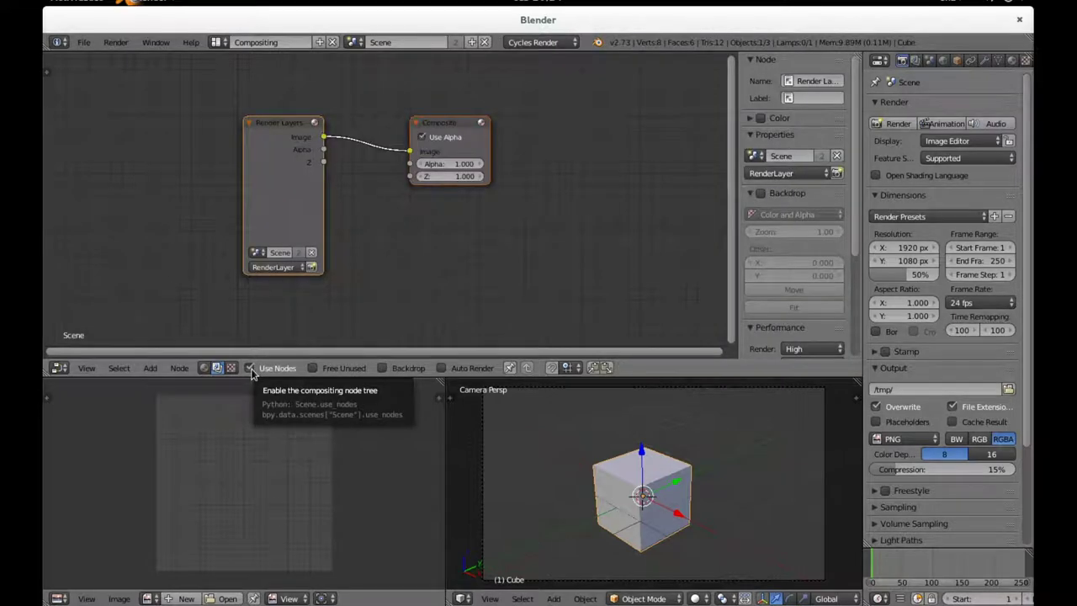
click(206, 371)
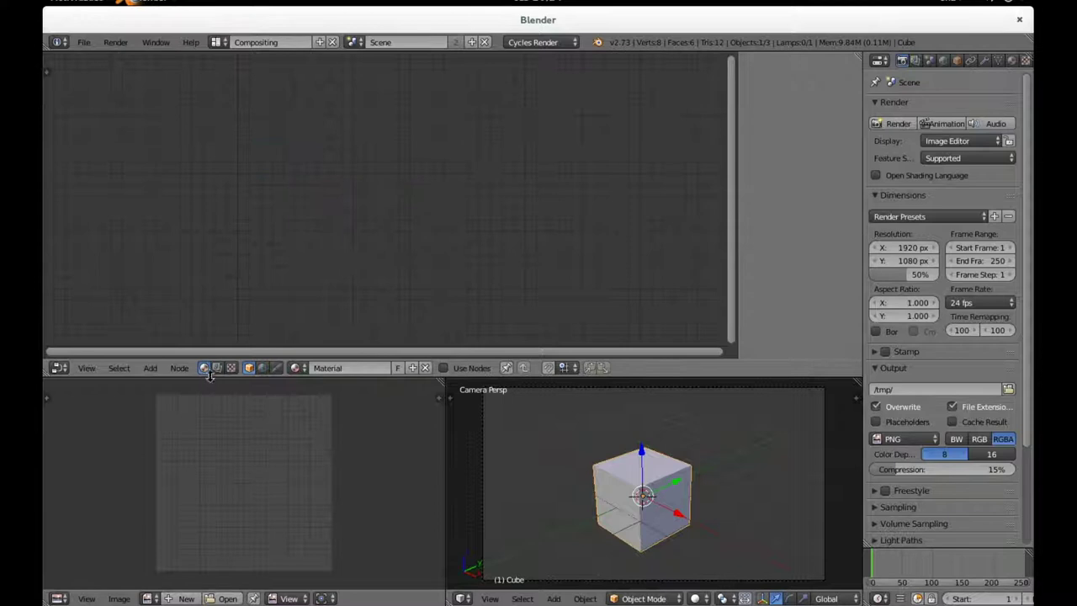
click(262, 370)
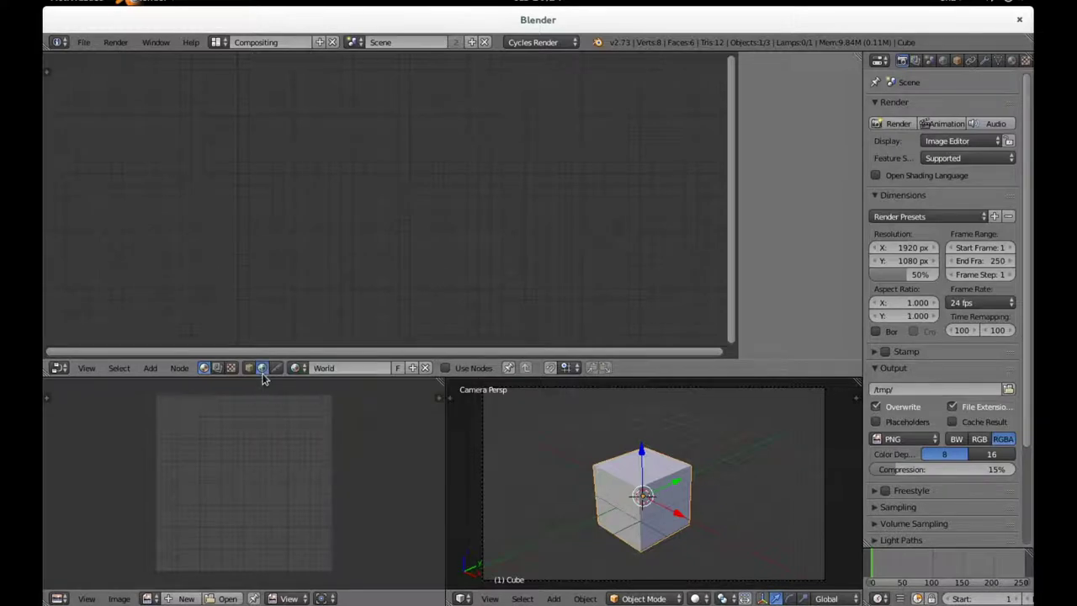
click(445, 368)
click(942, 61)
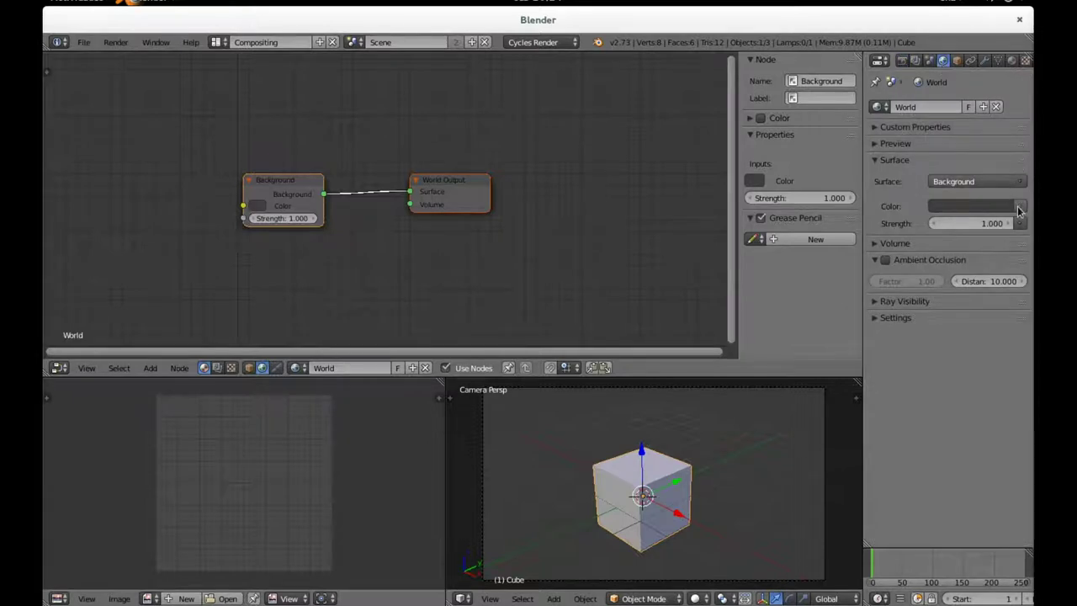
Feed a Sky Texture into the World background colour and set viewport shading to Rendered
click(1019, 206)
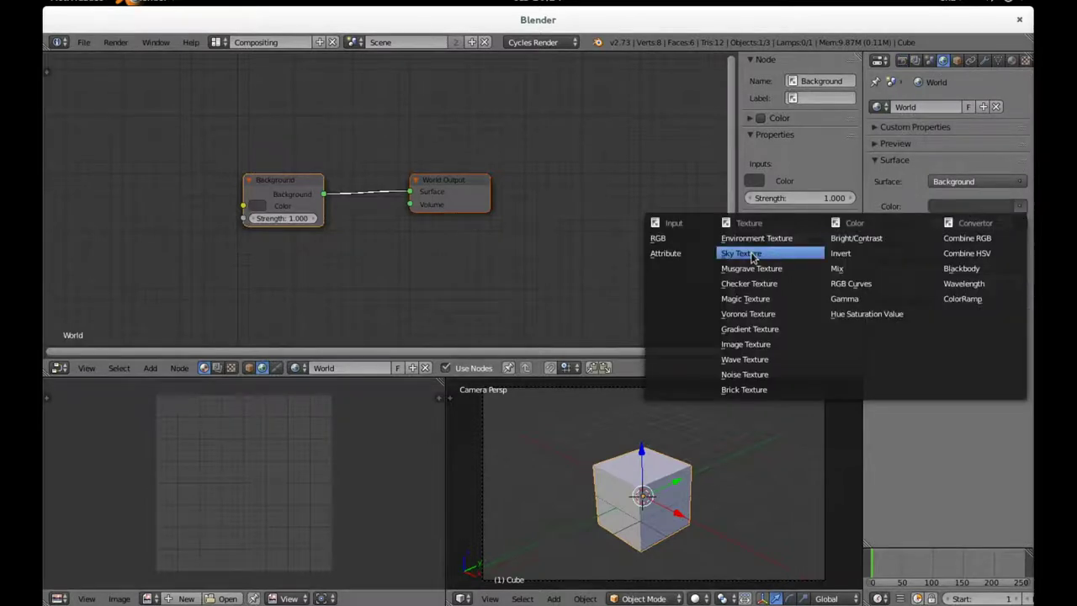
click(755, 256)
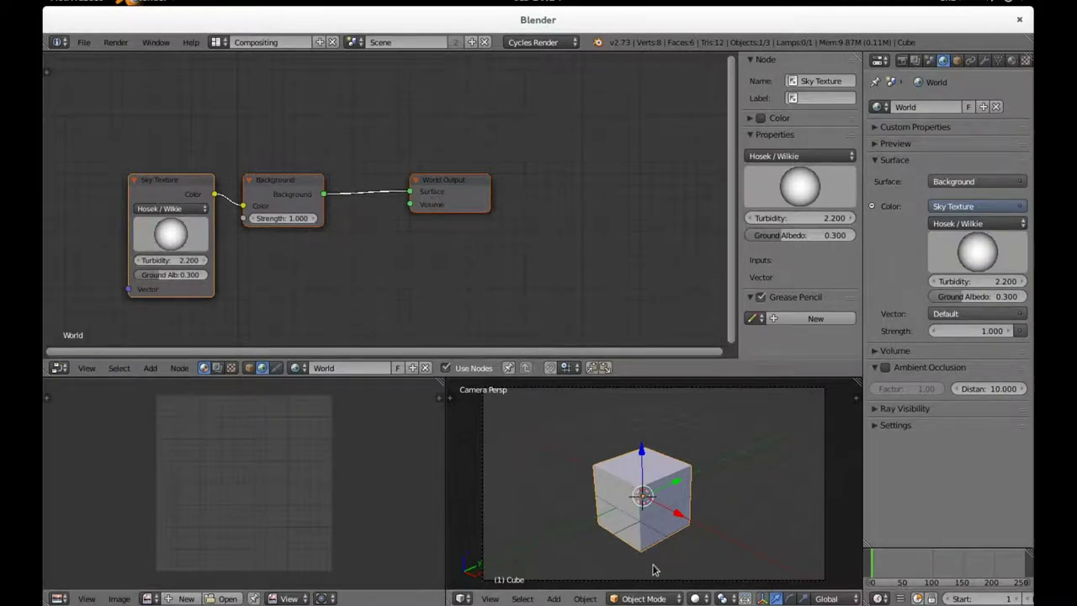
click(696, 598)
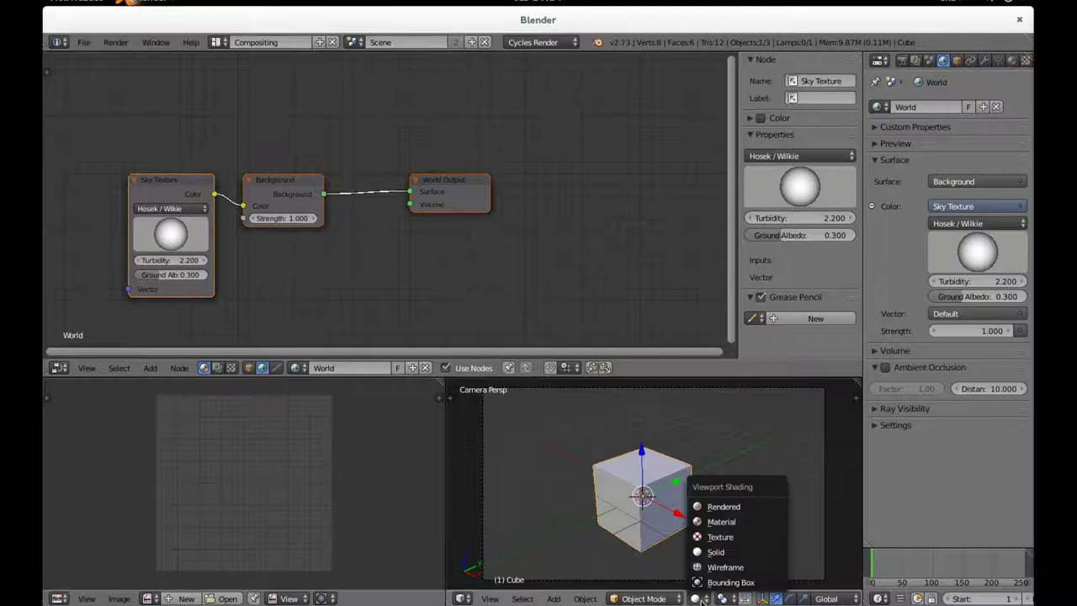
click(723, 507)
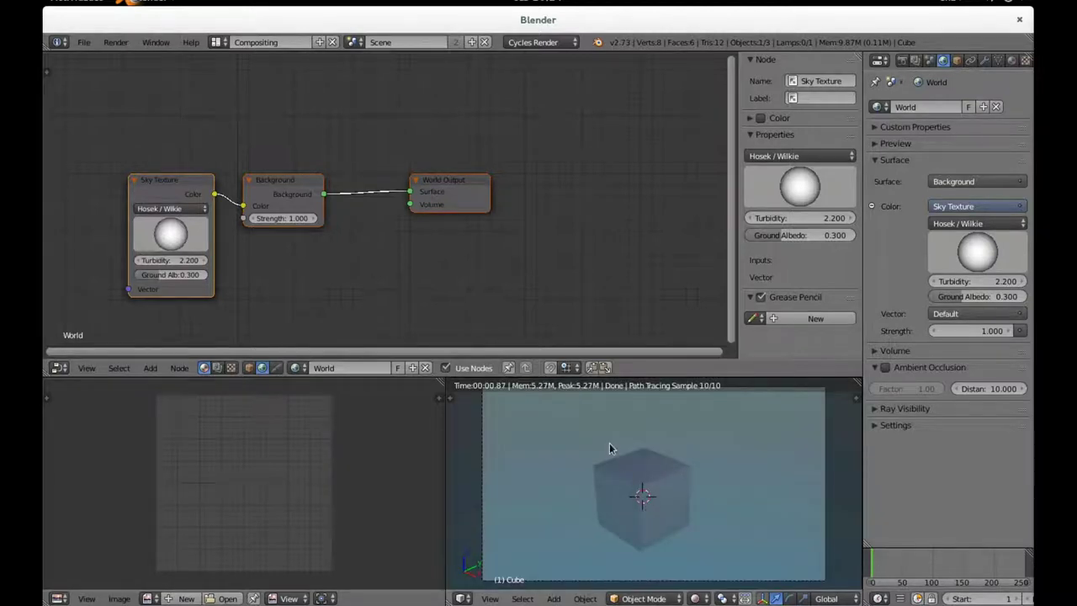
Adjust the sun direction, set Turbidity 1.000 and Strength 2.100, and move the Sky node up-left
mouse_move(974, 264)
mouse_down()
mouse_move(985, 206)
mouse_move(982, 336)
mouse_up()
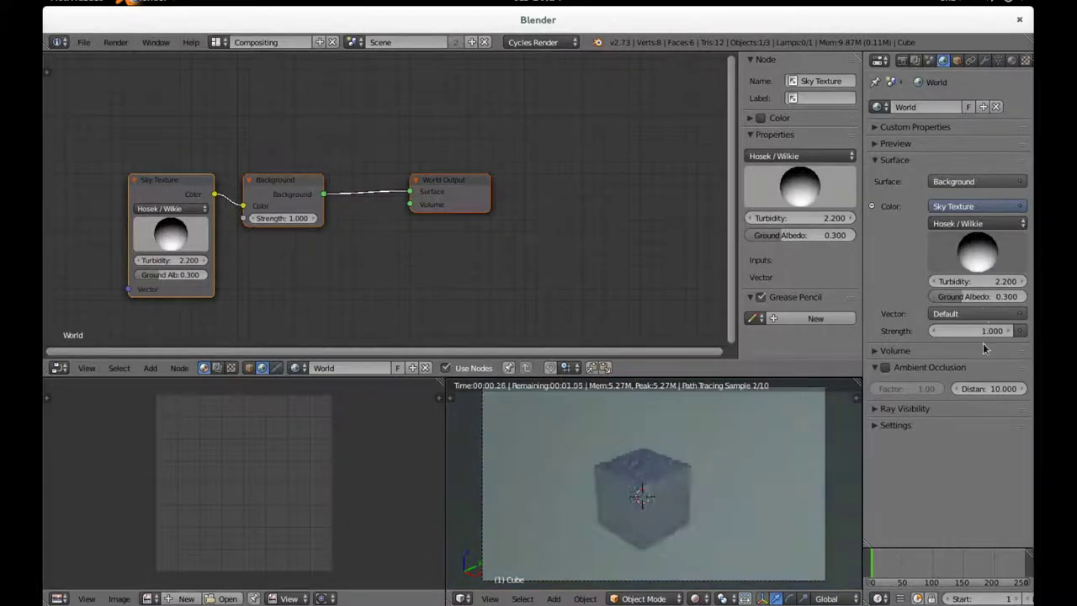
mouse_move(979, 248)
mouse_down()
mouse_move(991, 286)
mouse_move(986, 355)
mouse_move(984, 301)
mouse_up()
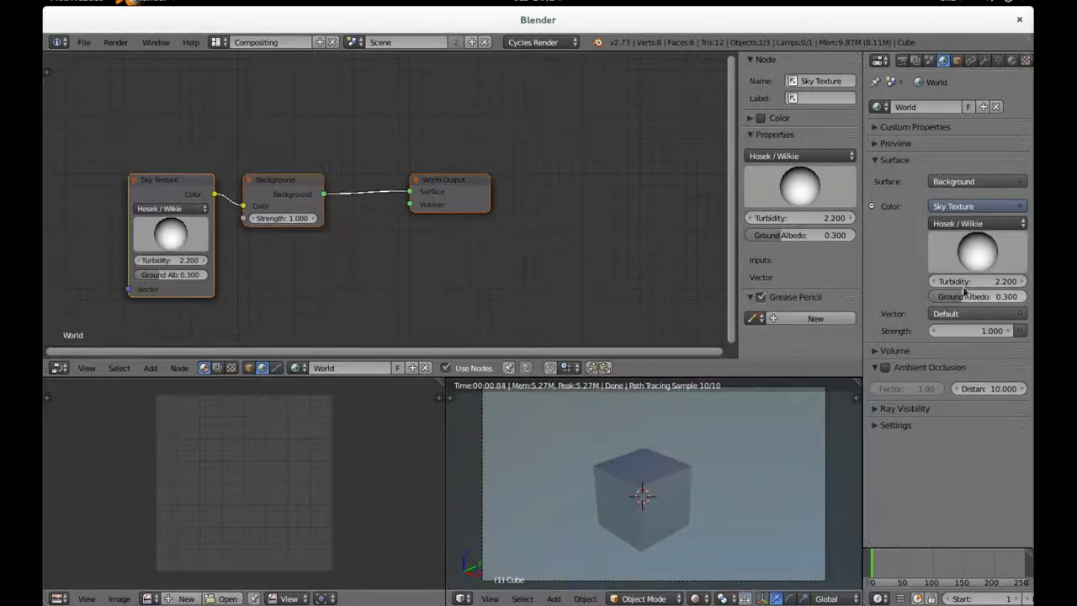
mouse_move(980, 281)
mouse_down()
mouse_move(1010, 281)
mouse_move(989, 355)
mouse_up()
drag(997, 331, 1052, 331)
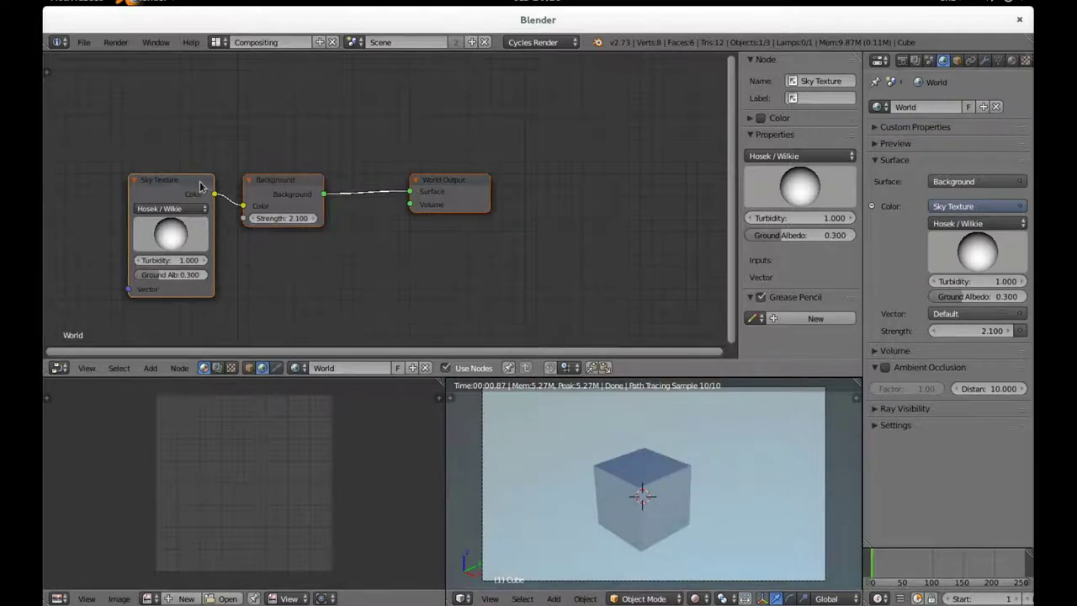
drag(198, 181, 153, 99)
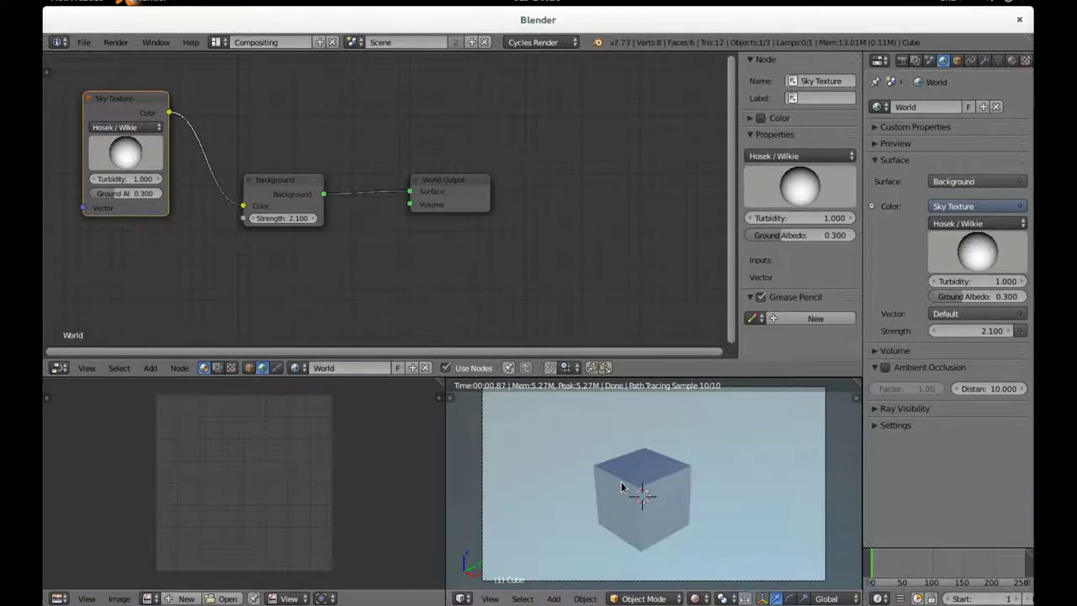
Add a plane mesh and scale it up greatly
key(shift+a)
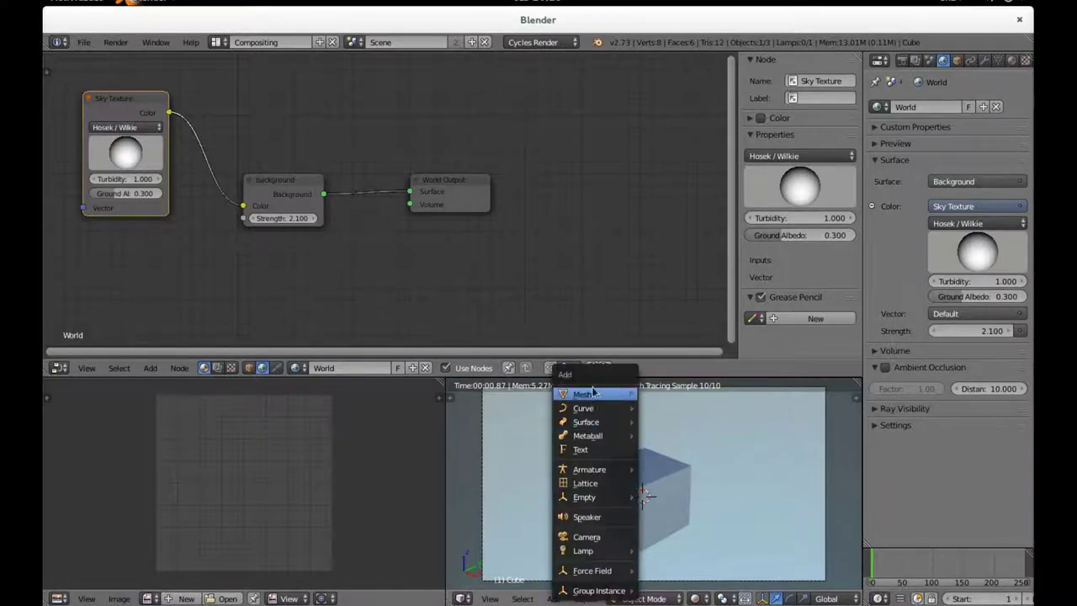
mouse_move(588, 393)
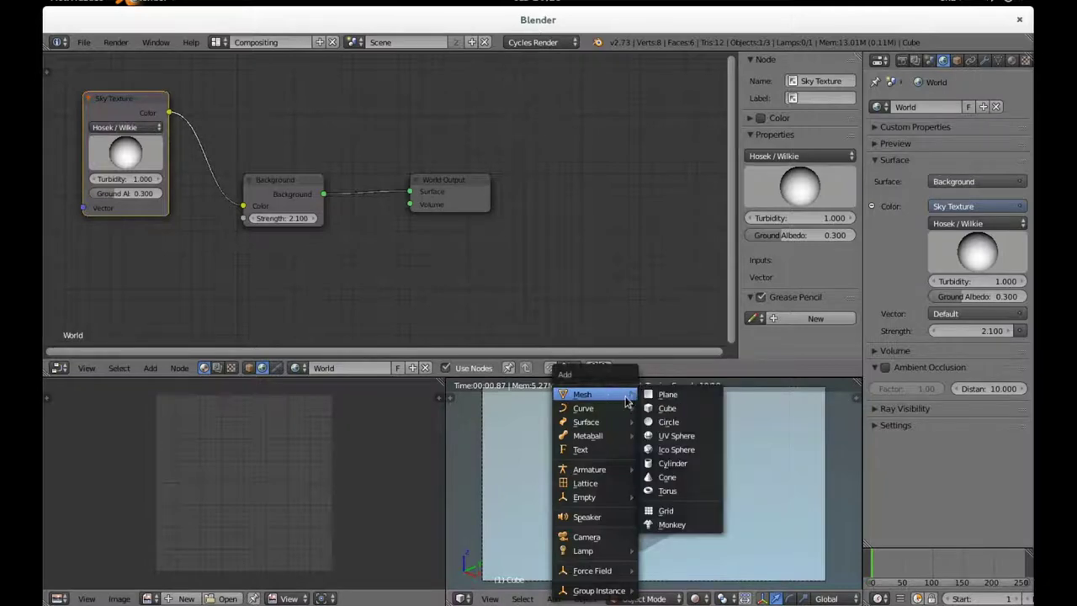
click(652, 393)
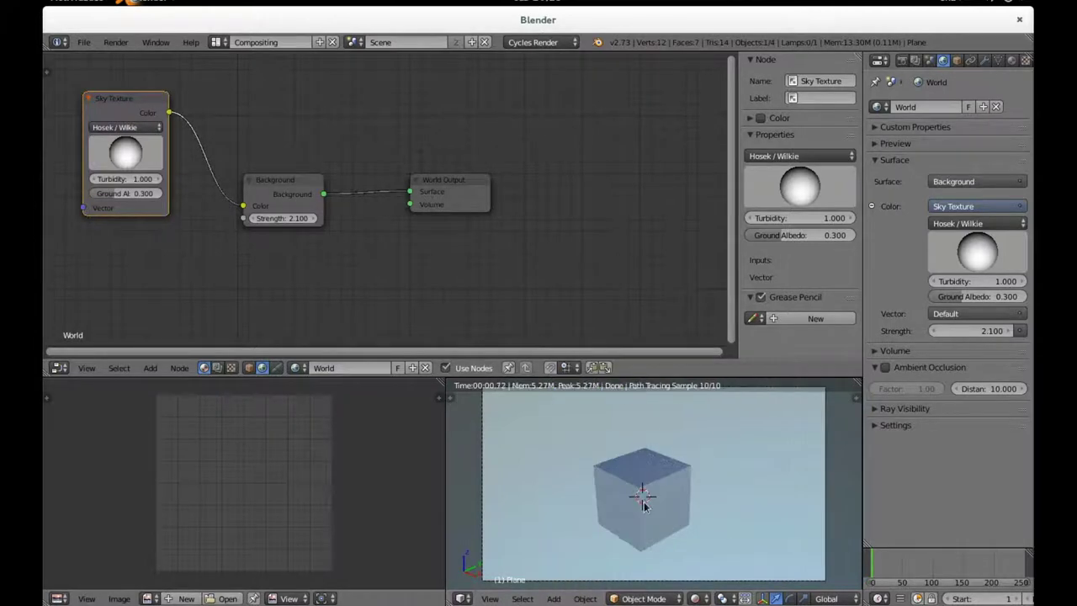
key(s)
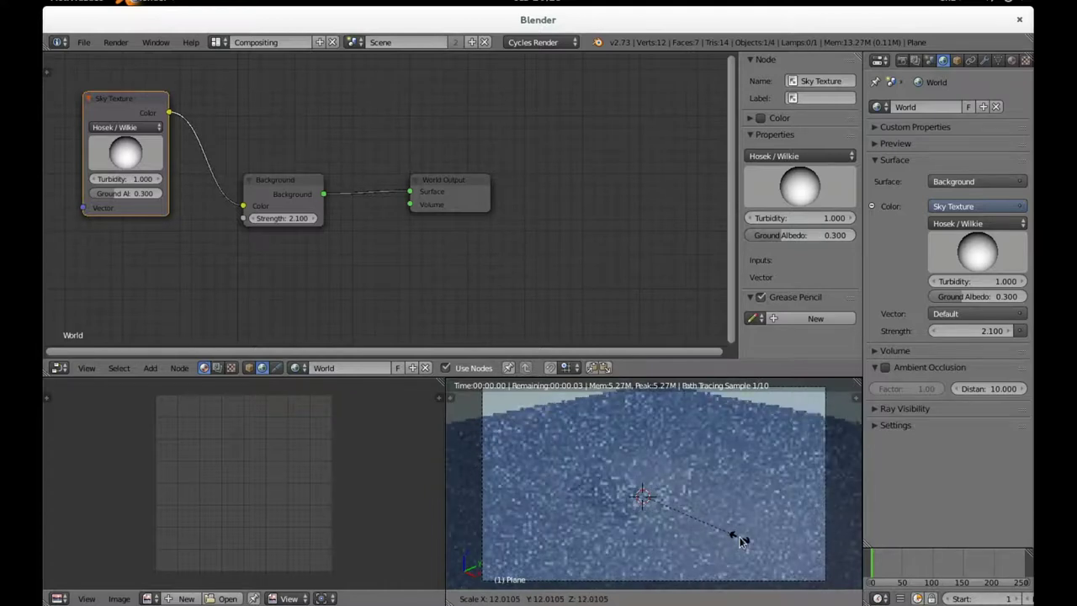
click(739, 537)
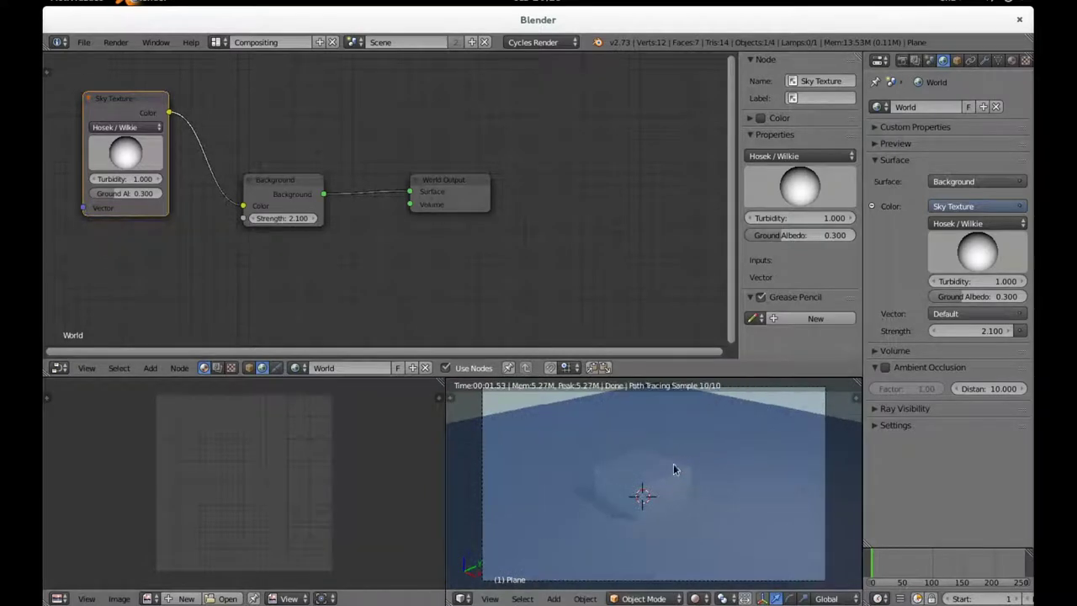
Raise the cube vertically along Z
right_click(647, 480)
key(g)
key(z)
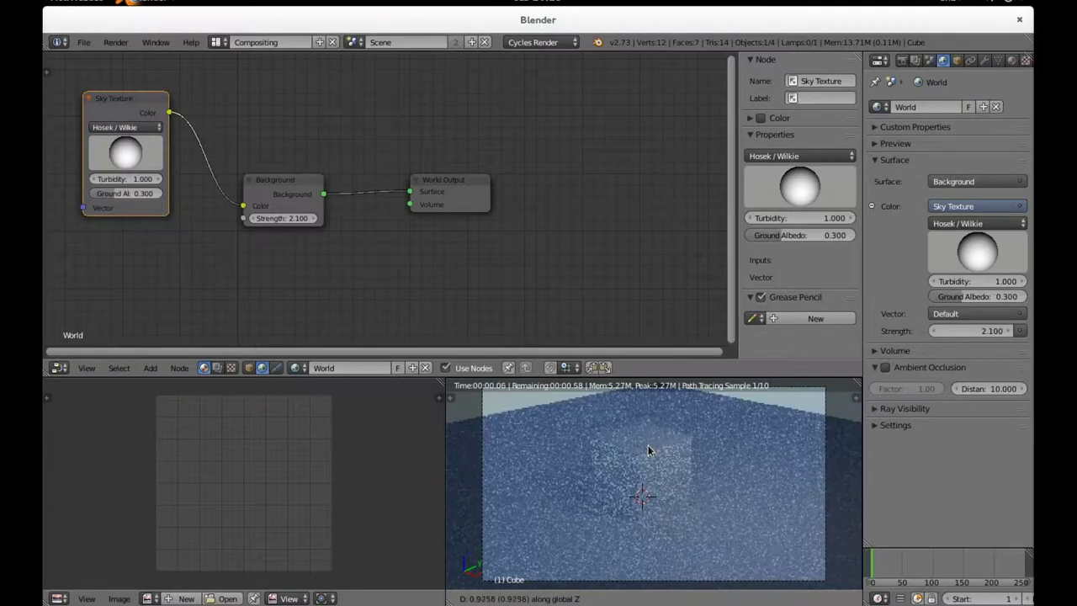
click(648, 447)
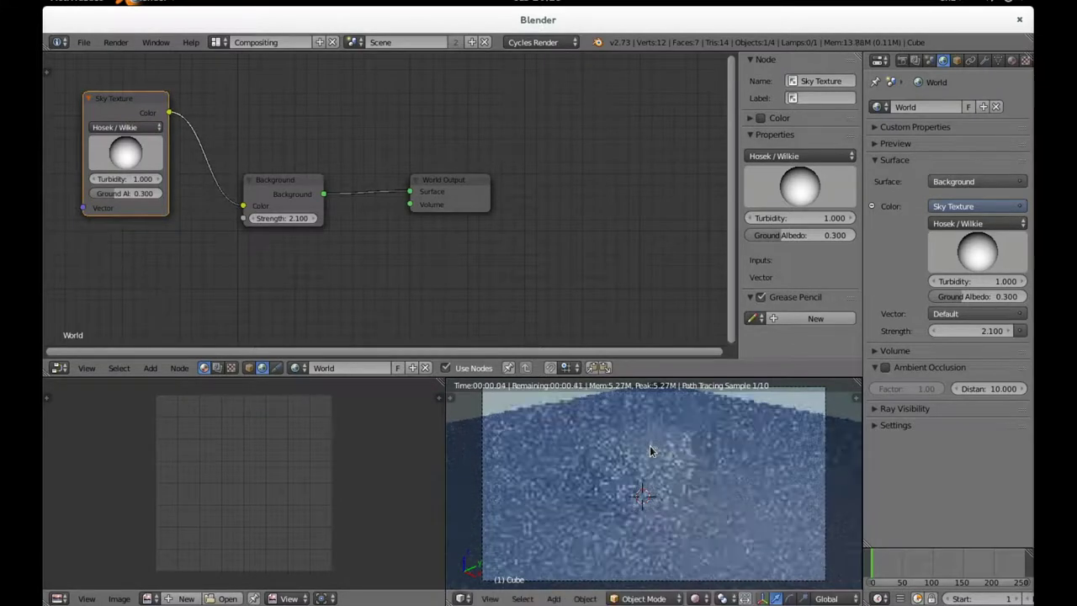
Enlarge the plane further and rotate it around the Z axis
right_click(785, 524)
key(s)
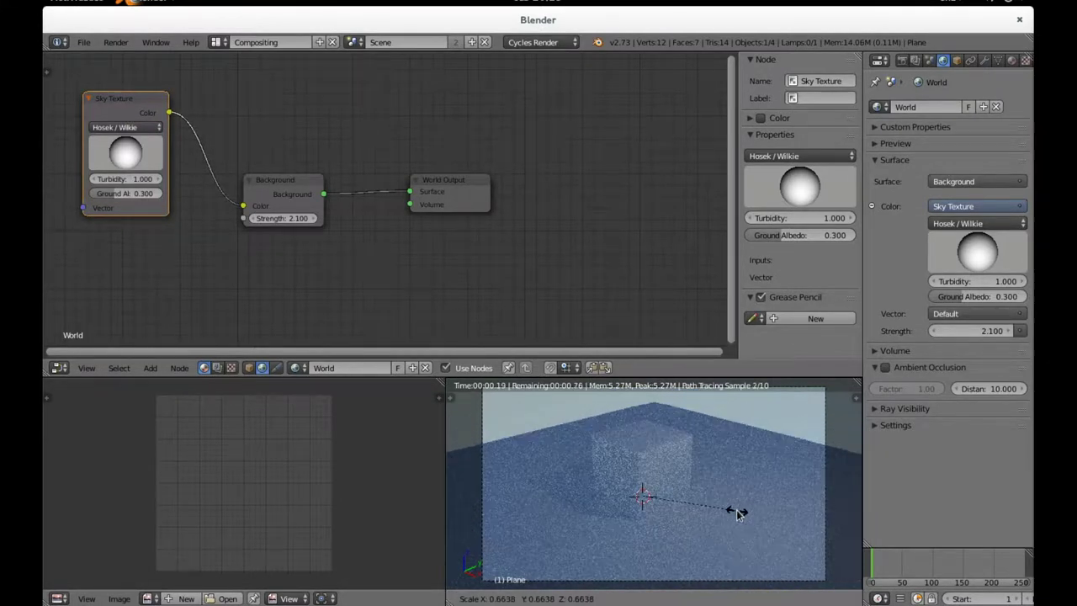
click(740, 514)
key(r)
key(z)
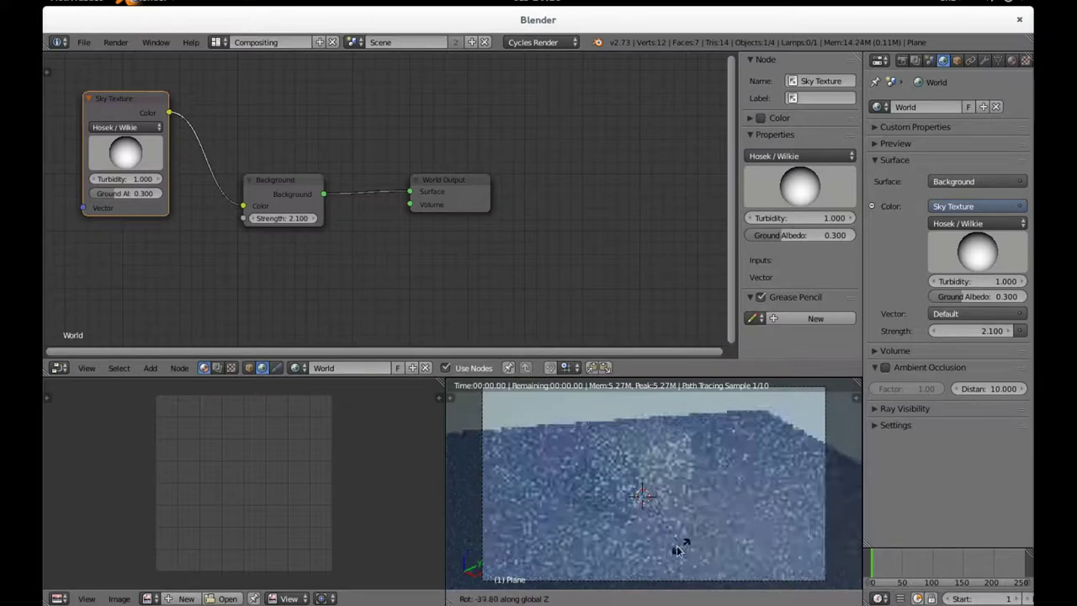
click(672, 545)
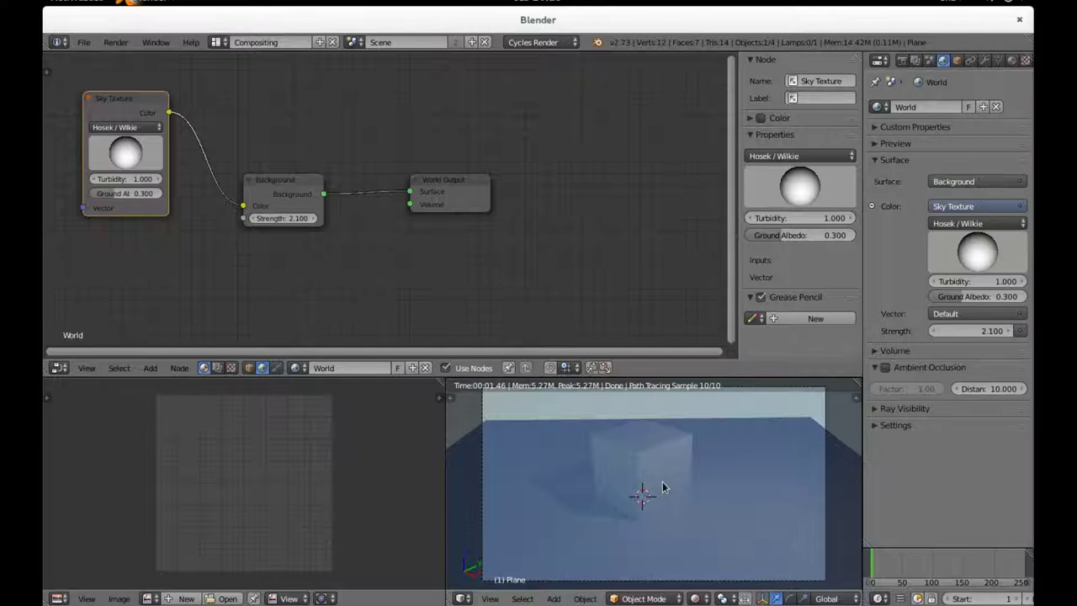
Stretch the plane along Y and lower it about 3.12 units along Z
key(s)
key(y)
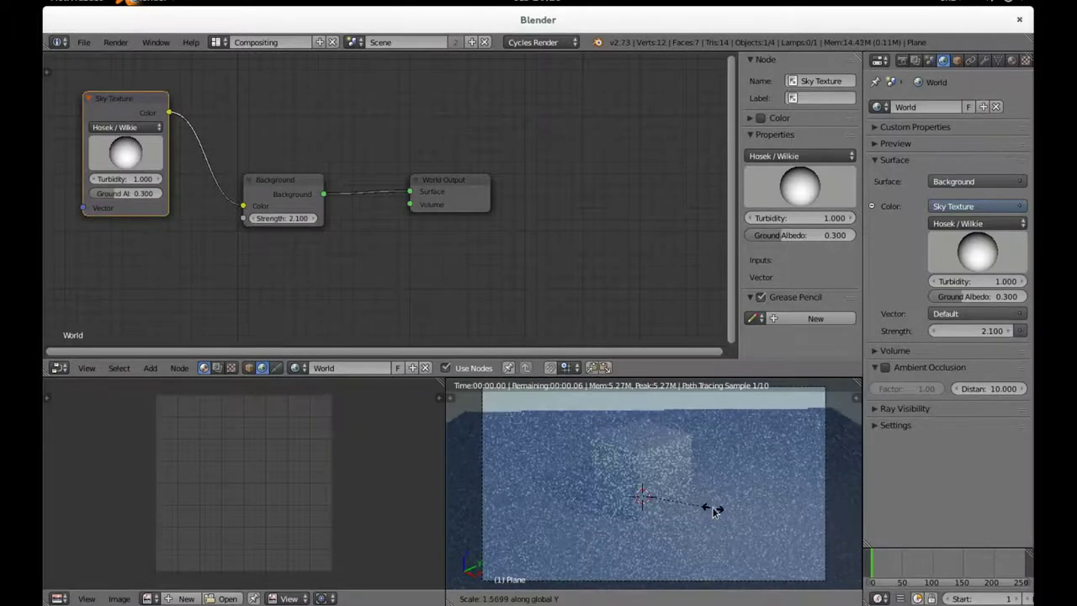
click(725, 517)
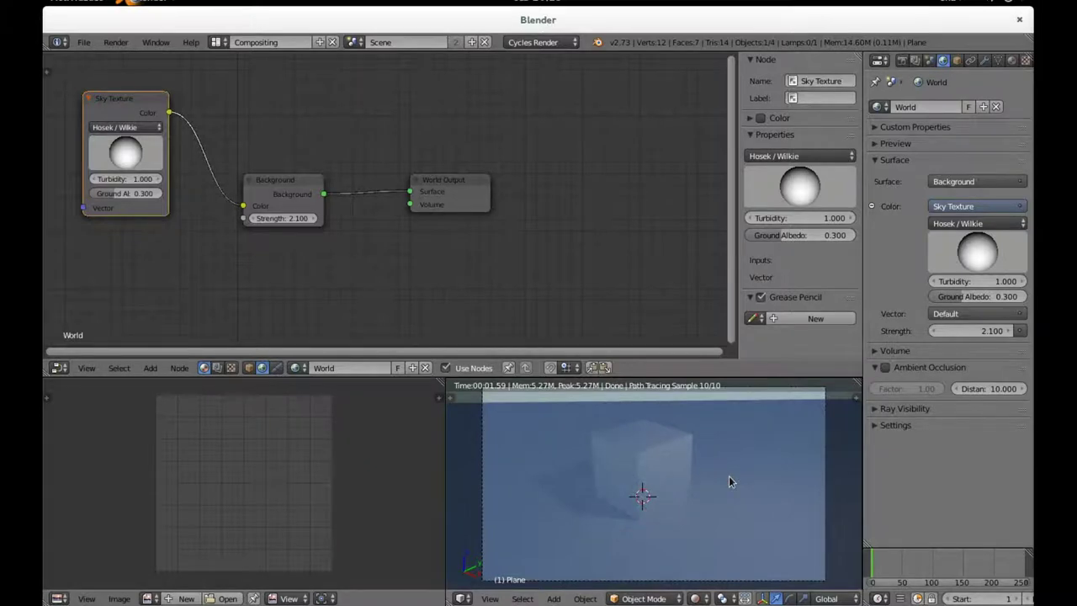
key(g)
key(z)
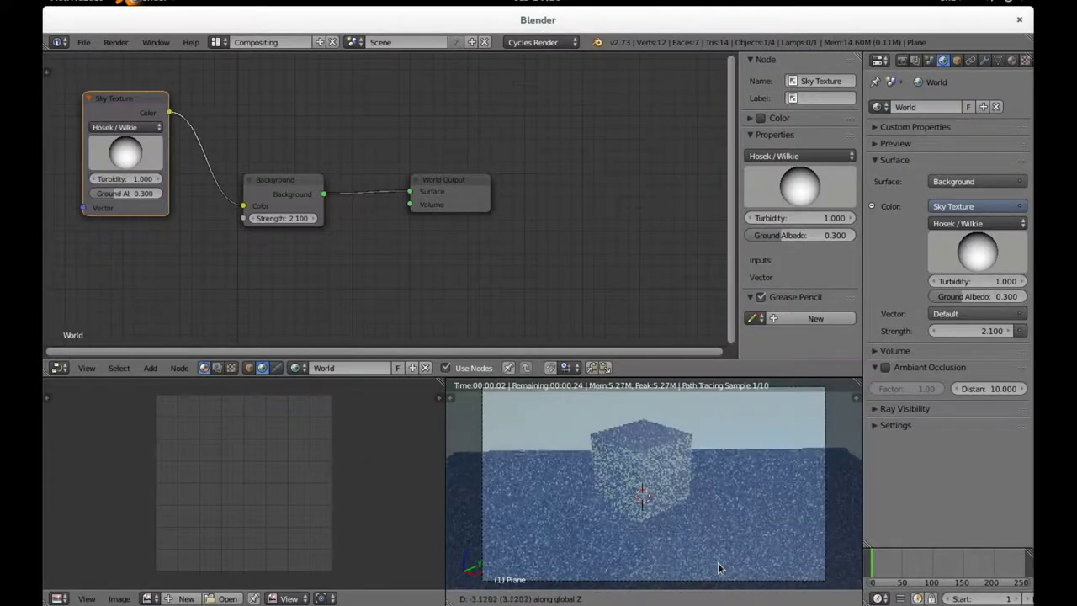
click(722, 403)
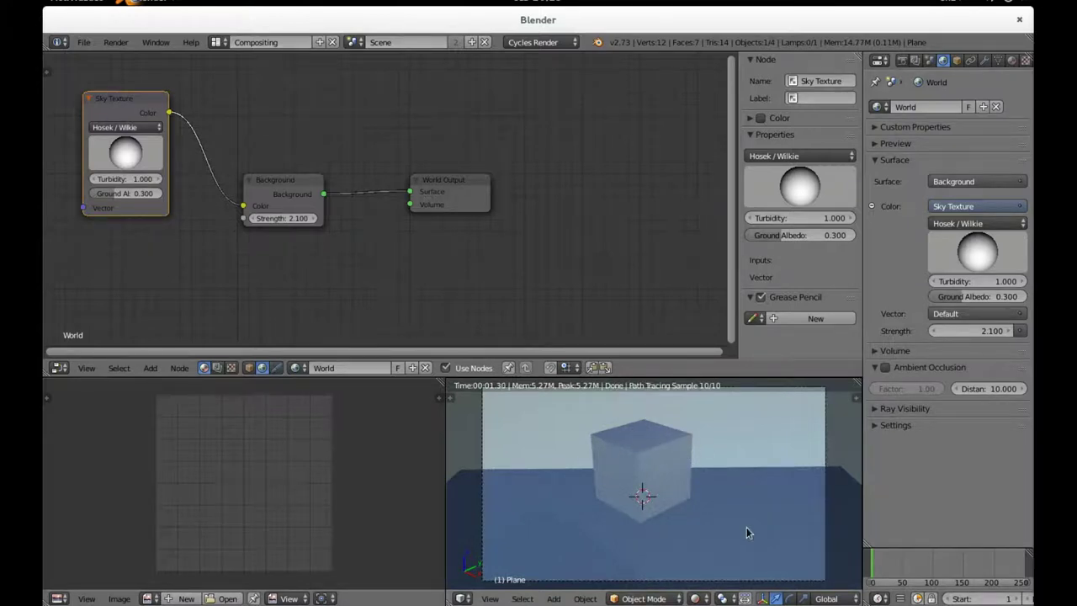
right_click(825, 493)
Return the viewport to Solid shading and re-aim the camera by rotating and moving it
click(696, 598)
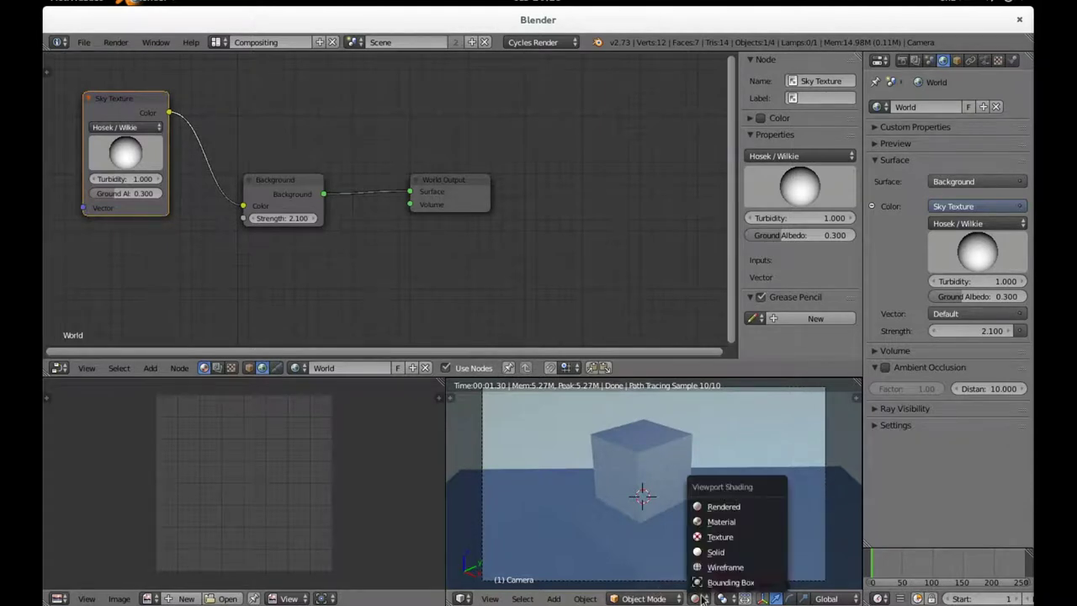
click(713, 552)
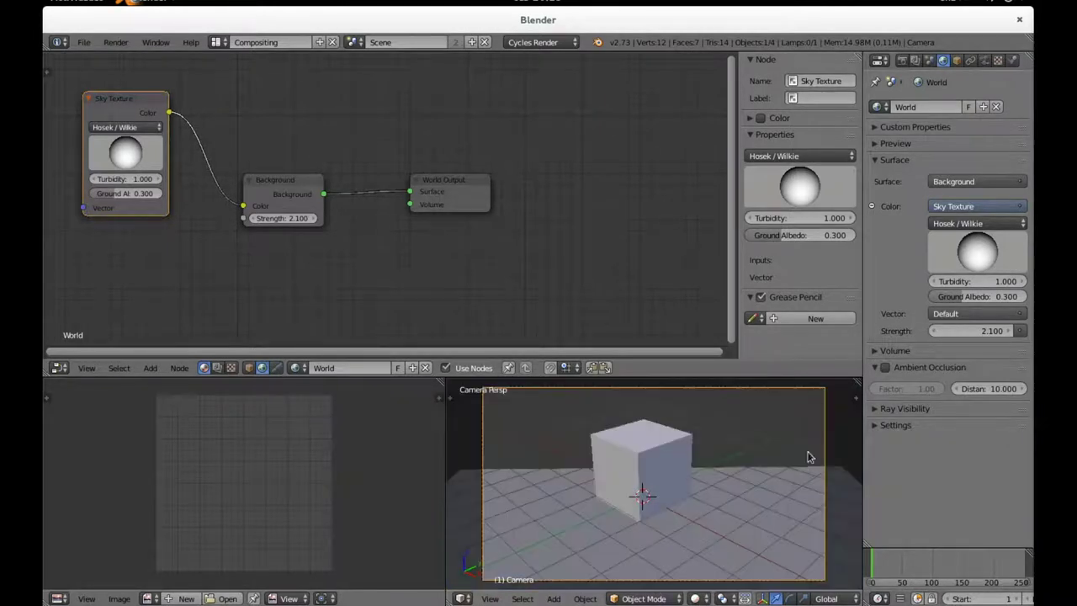
middle_drag(687, 431, 679, 498)
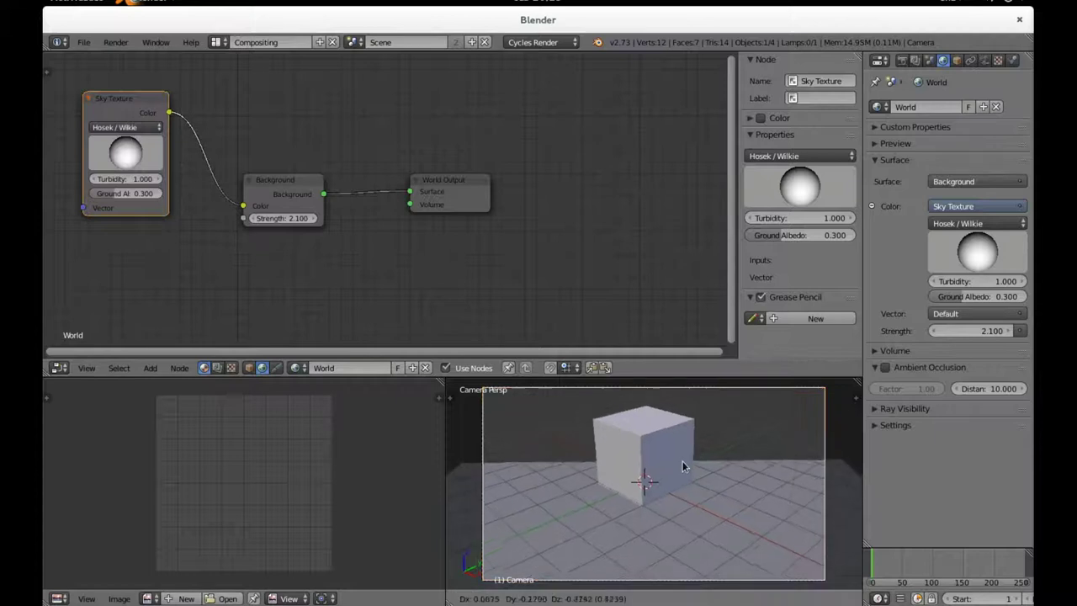
key(r)
key(r)
click(678, 515)
key(g)
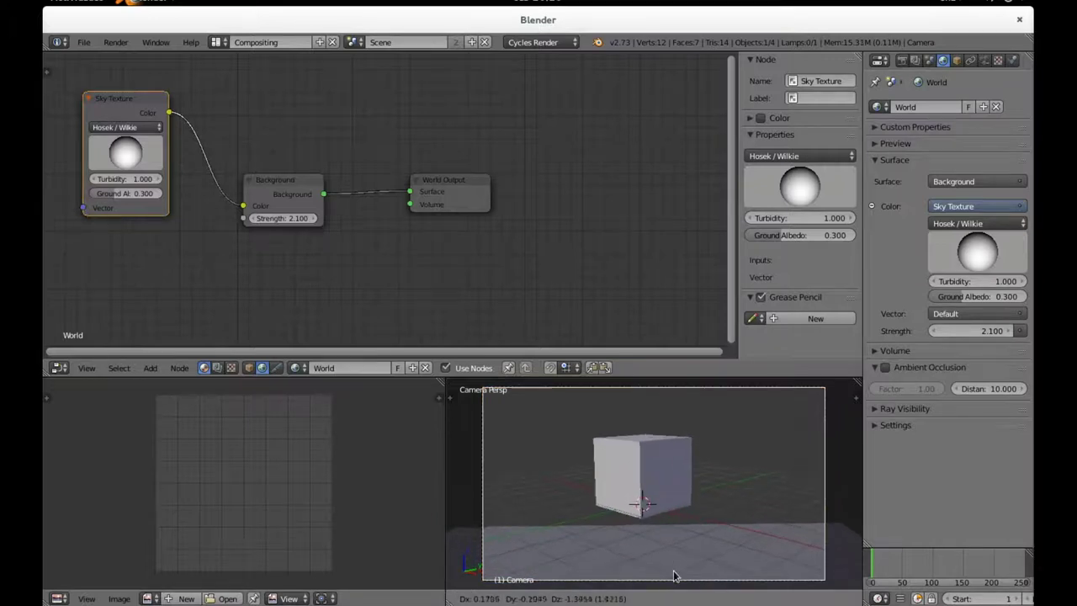
click(669, 551)
Raise the ground plane vertically along Z
right_click(664, 543)
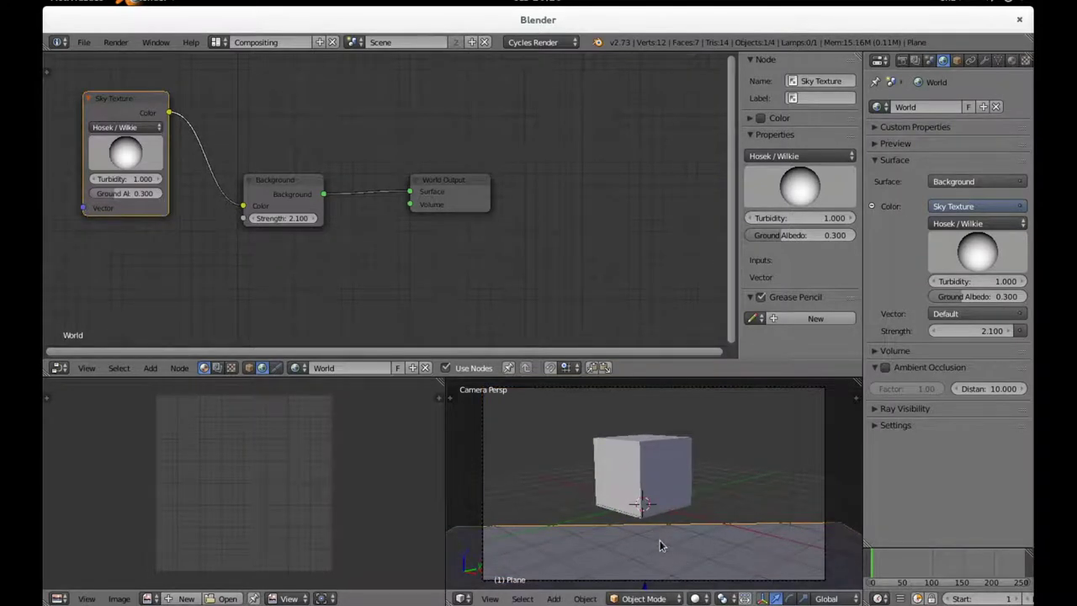
key(g)
key(z)
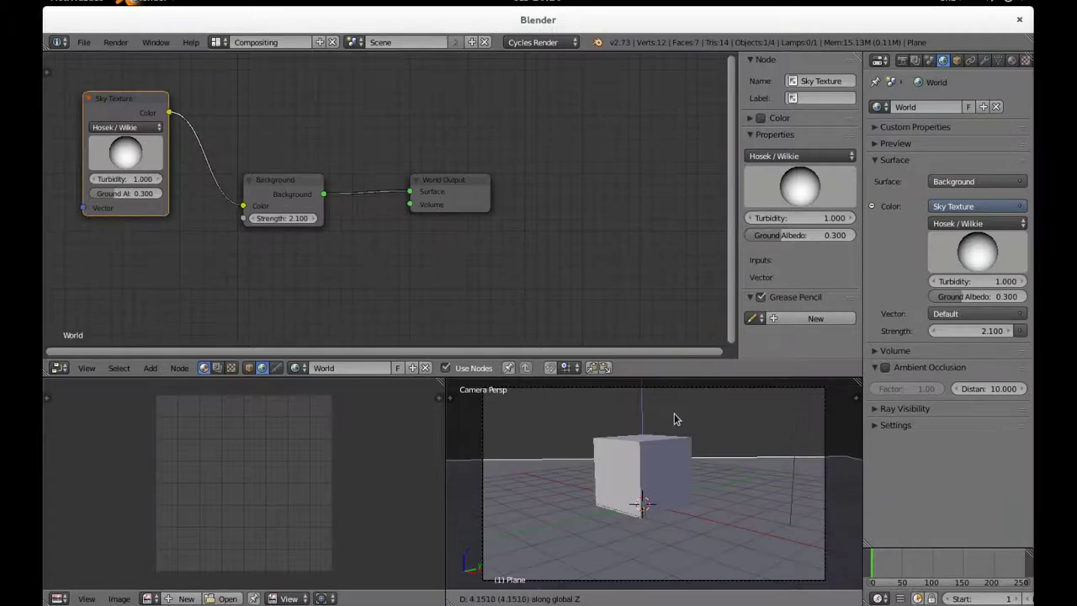
click(674, 413)
Move the camera so the cube sits lower in frame, then rotate it to look level
right_click(701, 580)
key(g)
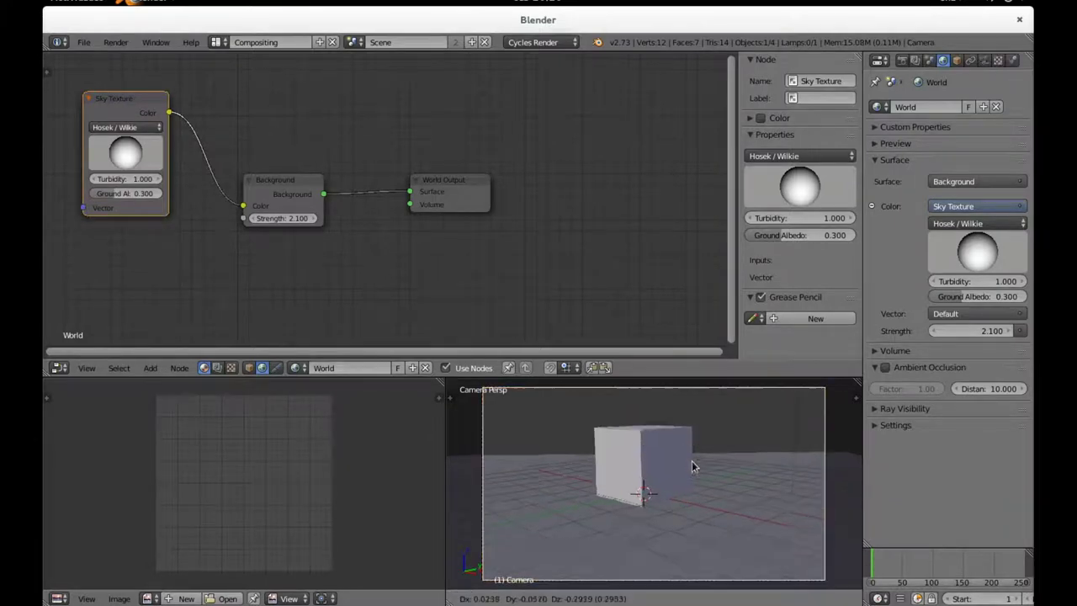
click(690, 520)
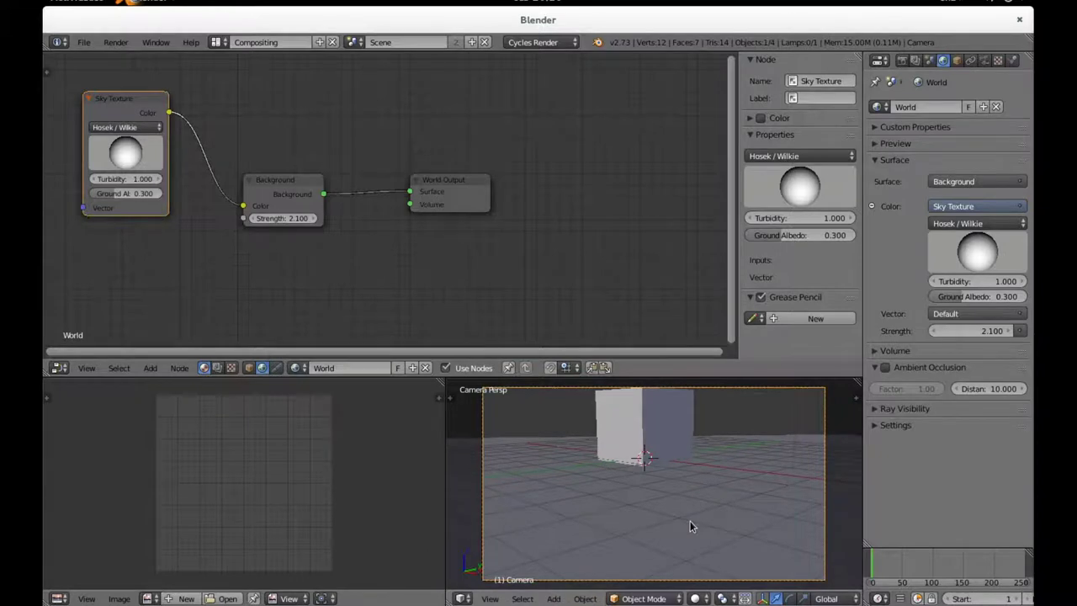
key(g)
click(689, 531)
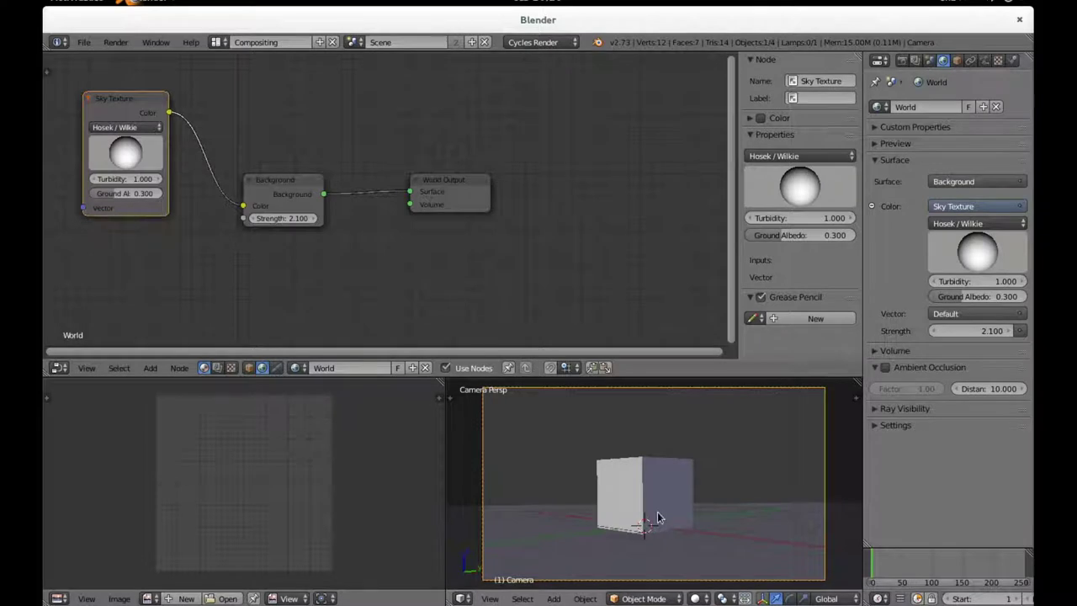
key(r)
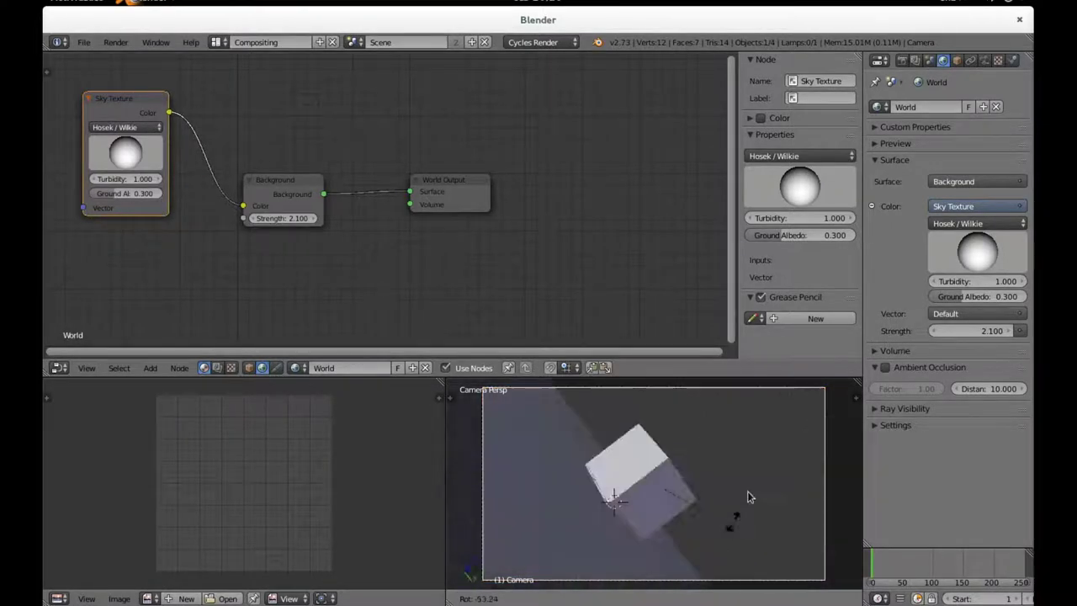
right_click(615, 536)
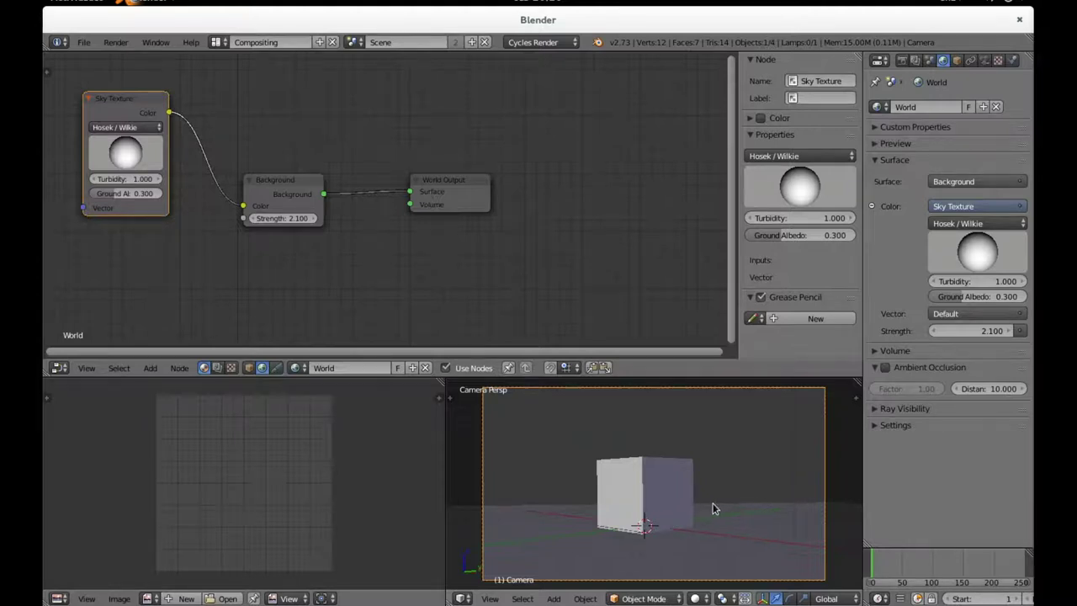
key(r)
key(r)
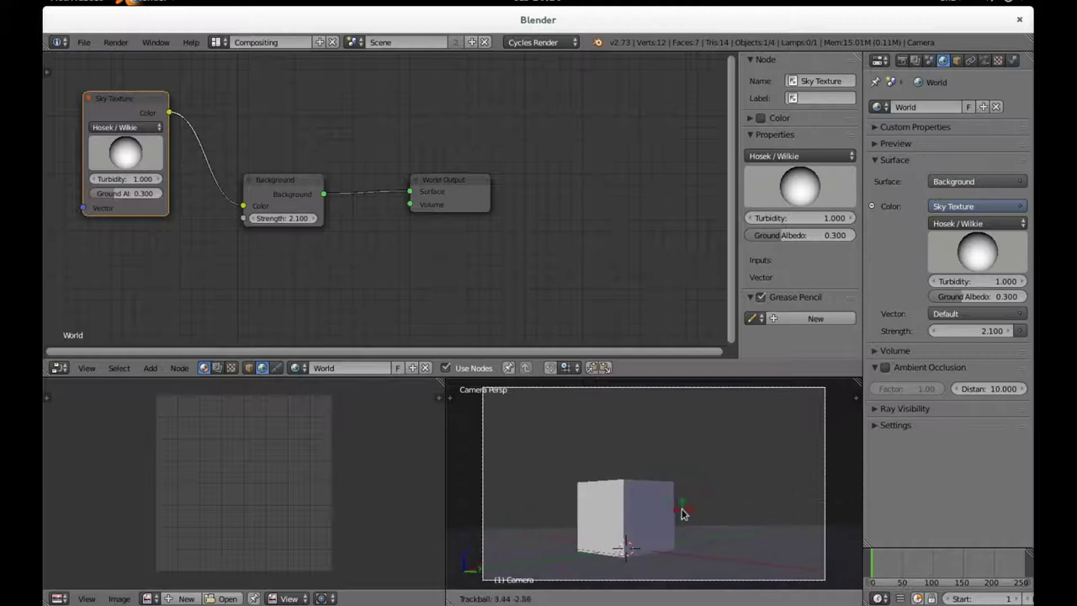
click(687, 513)
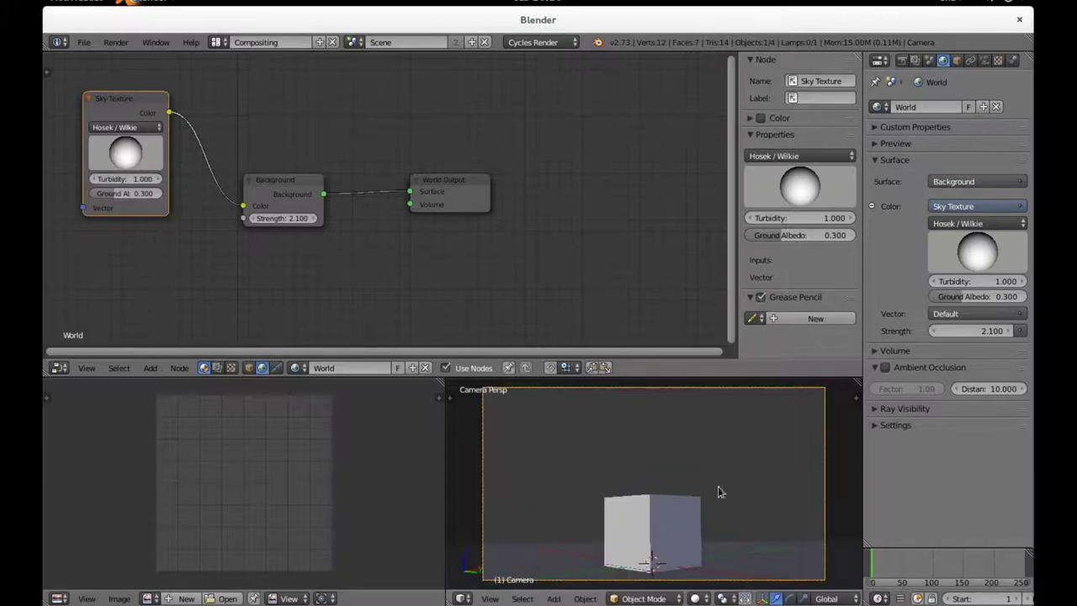
click(694, 598)
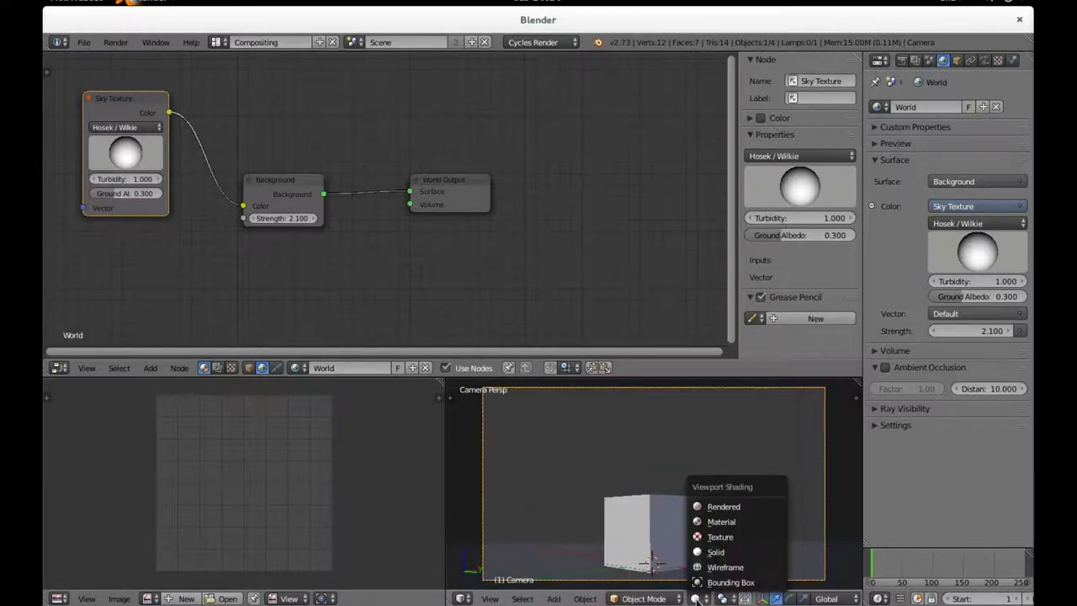
Set viewport shading to Rendered and shift the World Output, Background and Sky nodes right
click(722, 507)
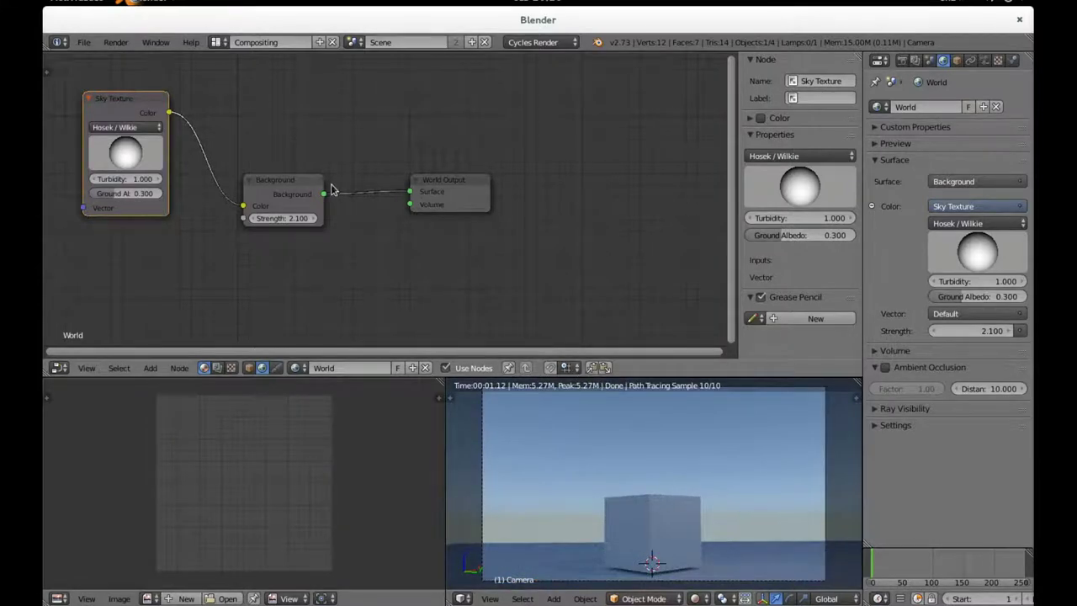
drag(437, 190, 569, 176)
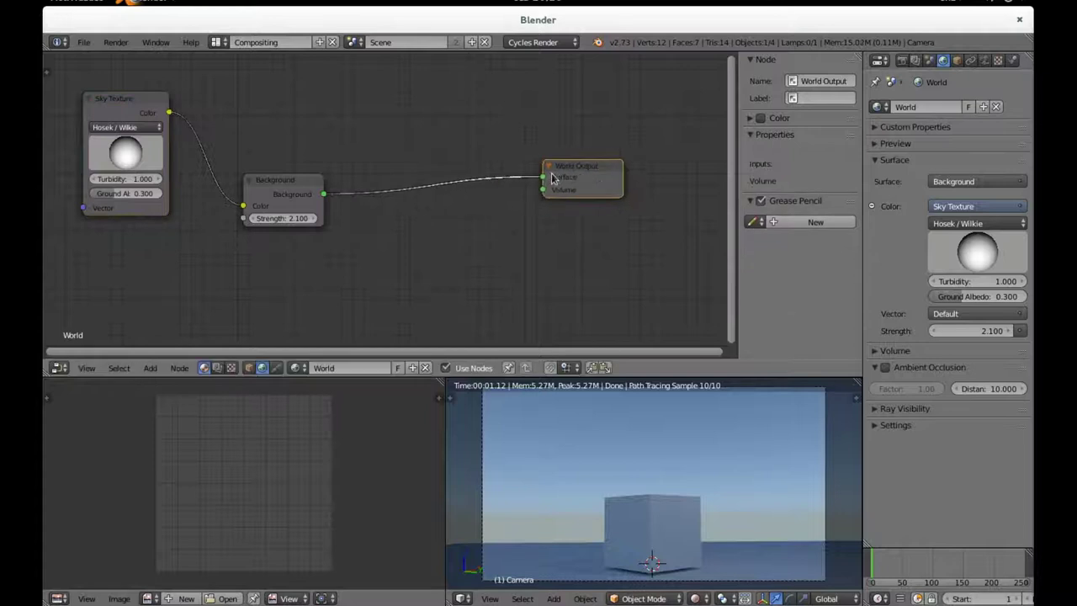
drag(290, 184, 460, 163)
drag(167, 113, 242, 120)
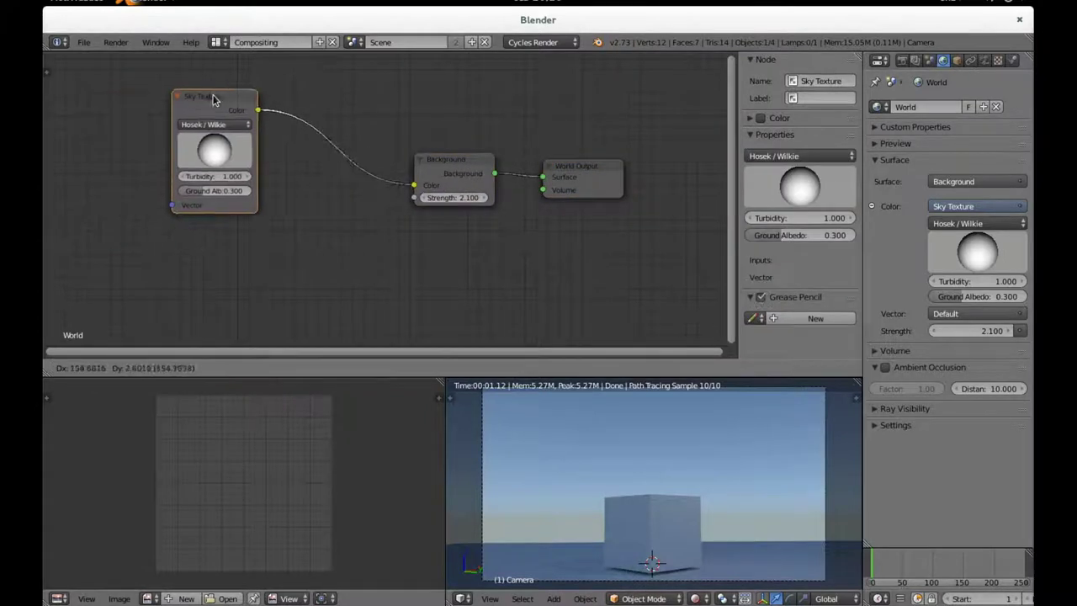
Add a Noise Texture node (Scale 5.000, Detail 2.000) below the Sky Texture
key(shift+a)
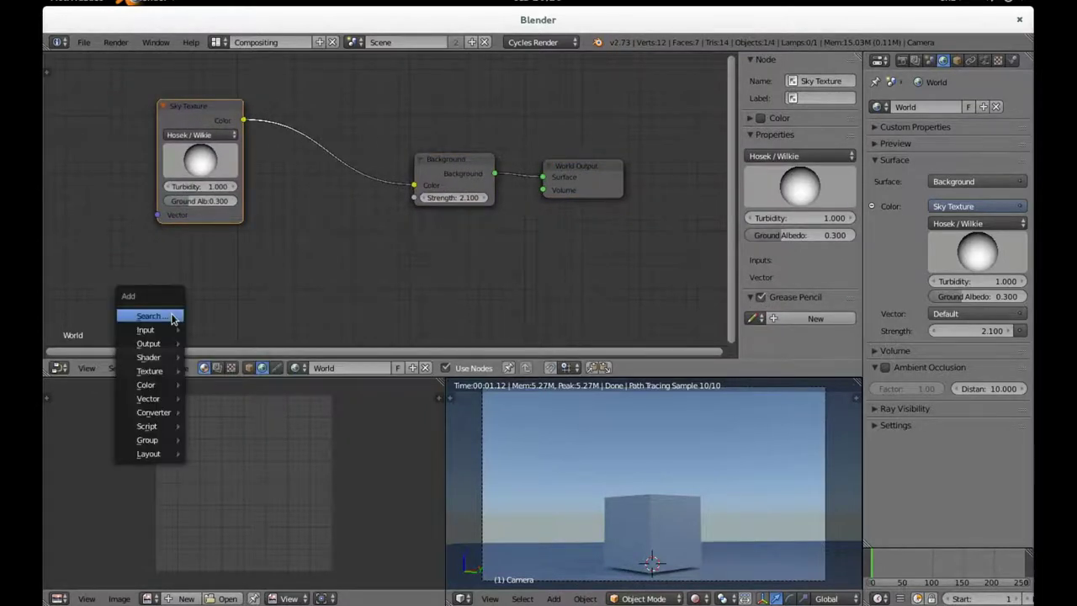
key(shift+a)
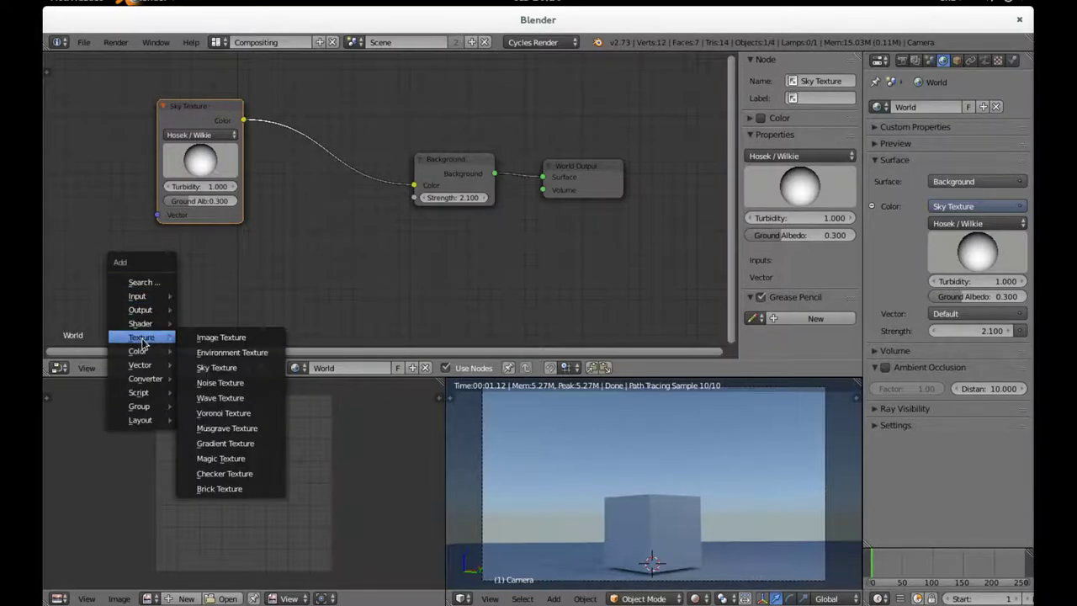
click(221, 383)
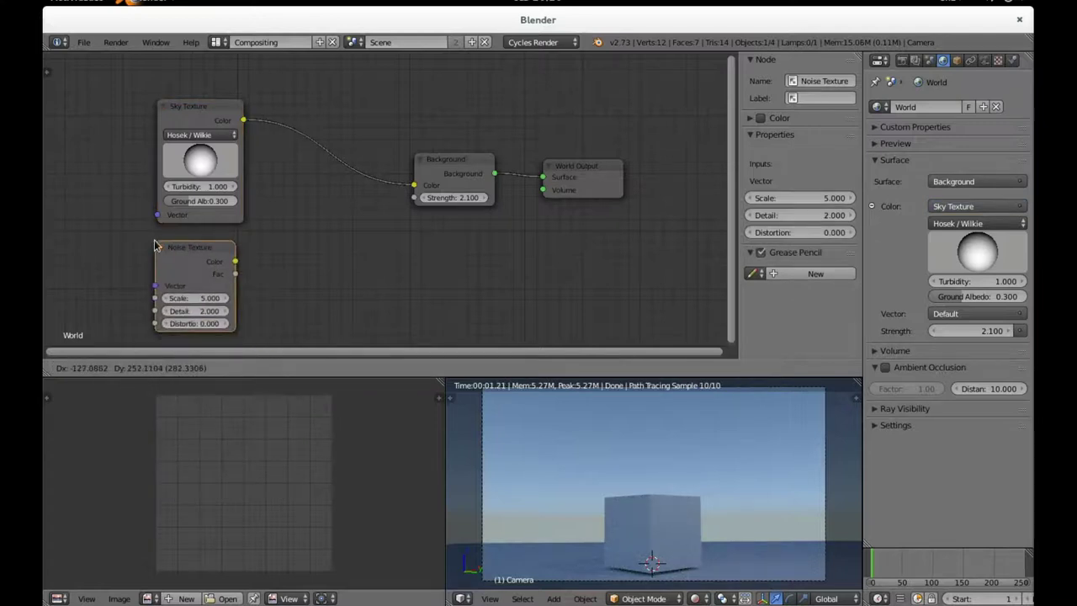
click(155, 245)
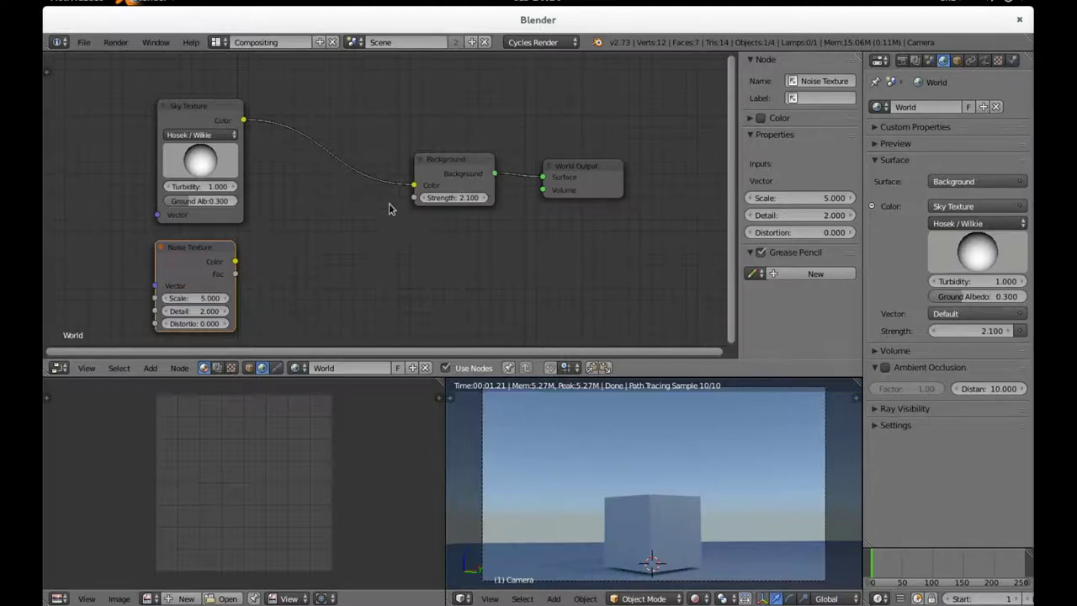
key(shift+a)
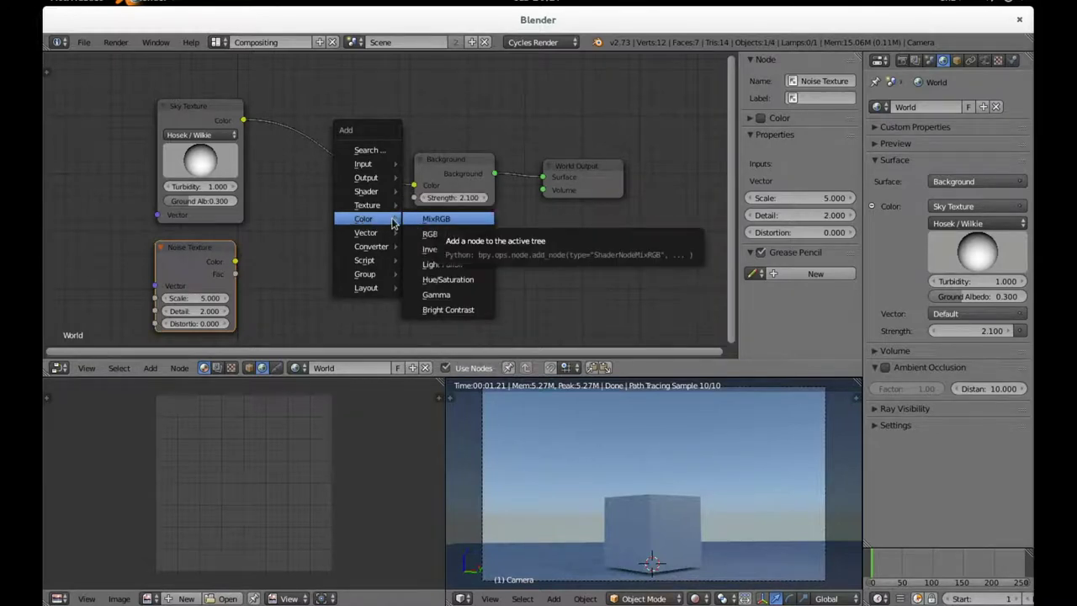
Insert a Mix node between Sky Texture and Background, with Noise Color into Color2
click(443, 221)
click(266, 142)
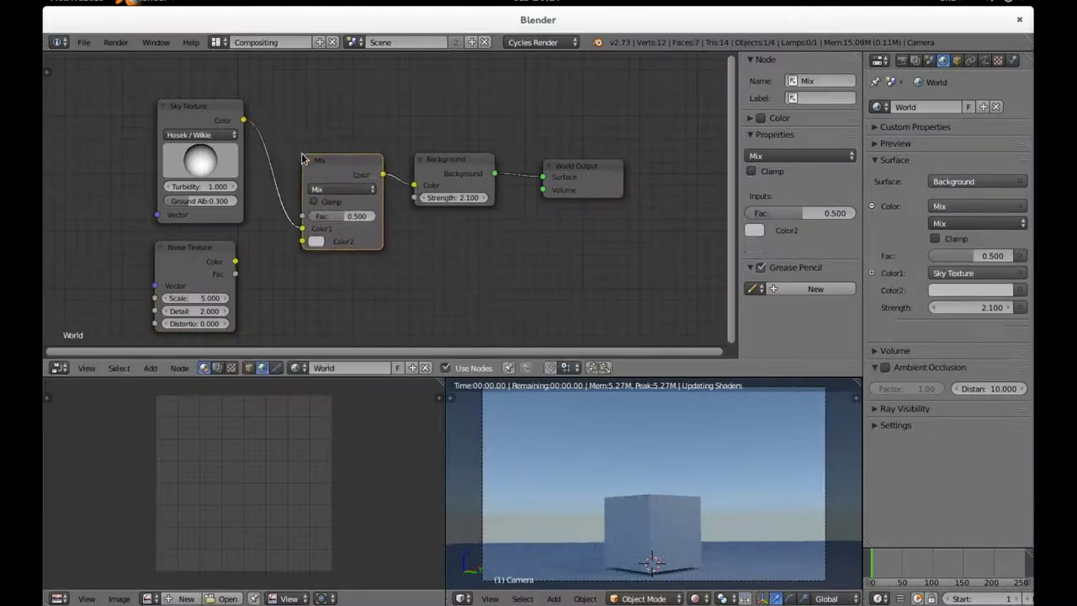
drag(236, 262, 303, 241)
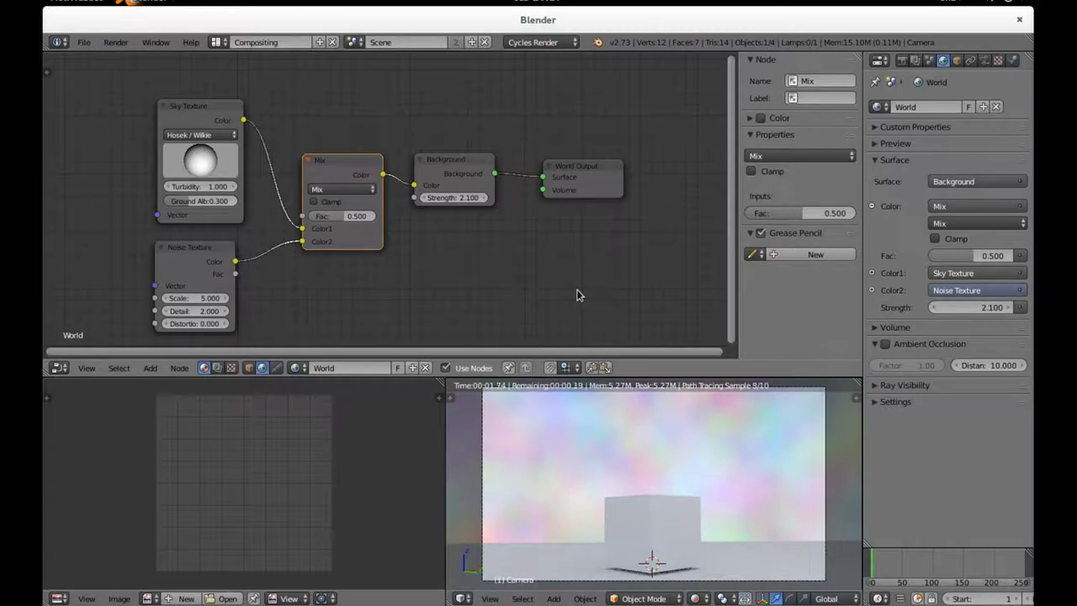
Move the World Output, Background and Mix nodes right and up to tidy the tree
drag(584, 171, 670, 163)
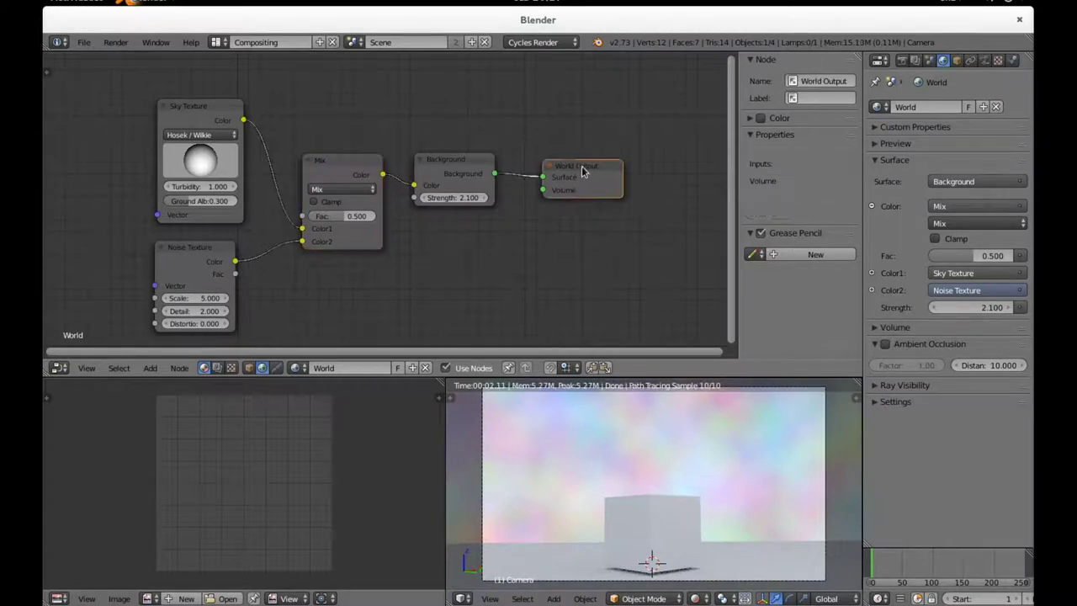
drag(482, 173, 592, 160)
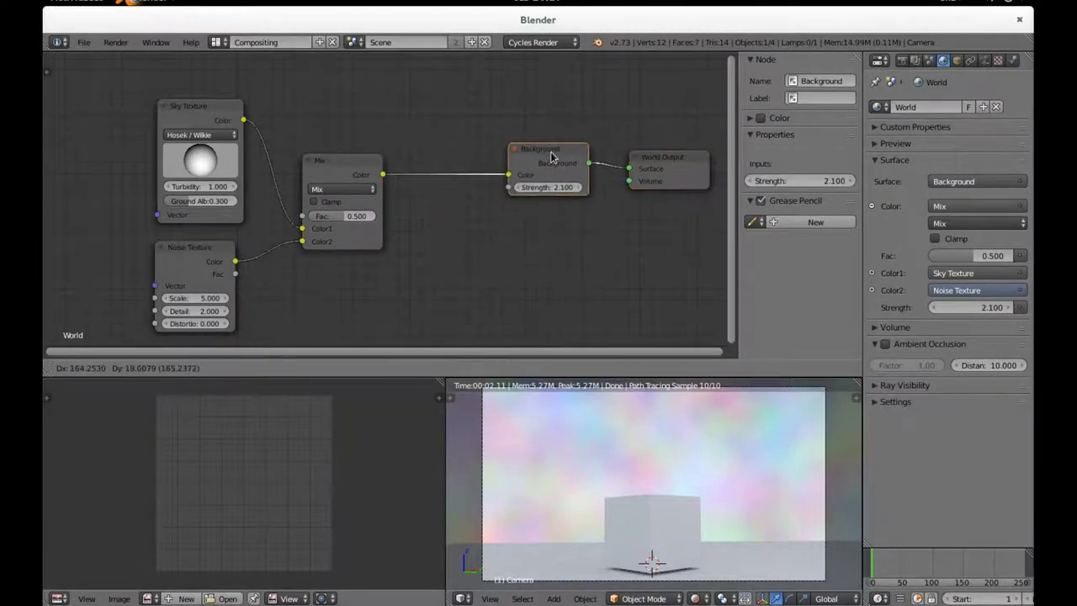
click(385, 170)
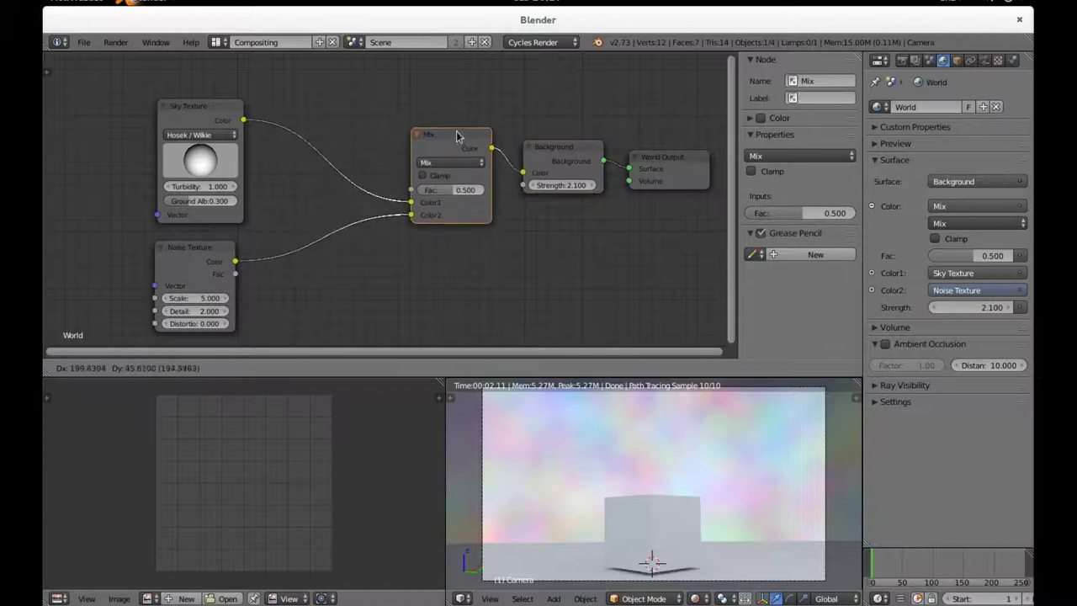
drag(390, 169, 494, 123)
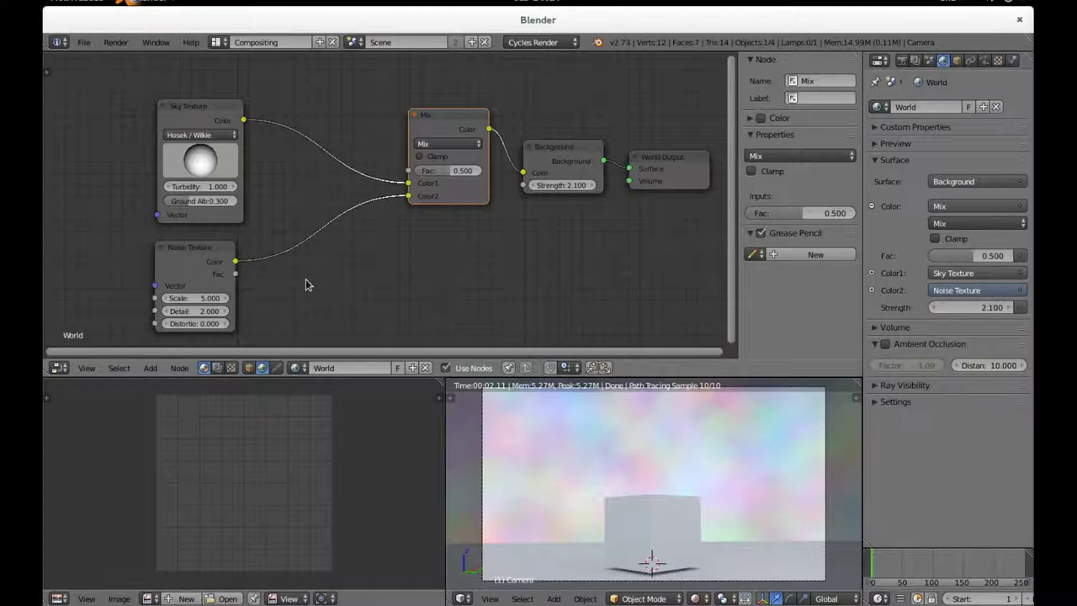
key(shift+a)
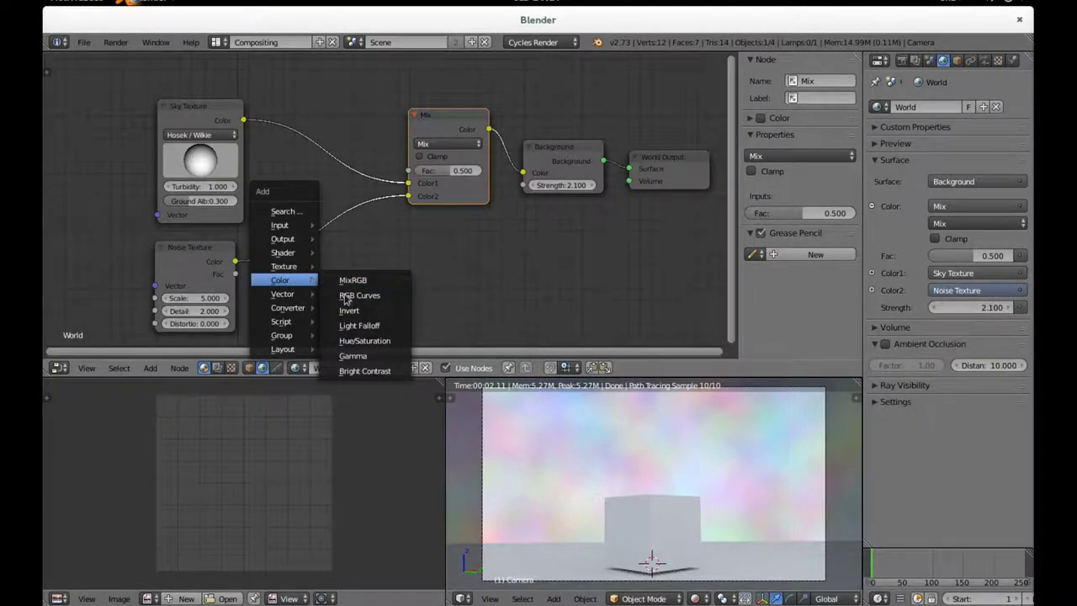
Insert a Hue Saturation Value node between Noise Texture and Mix with Saturation 0.100
click(360, 343)
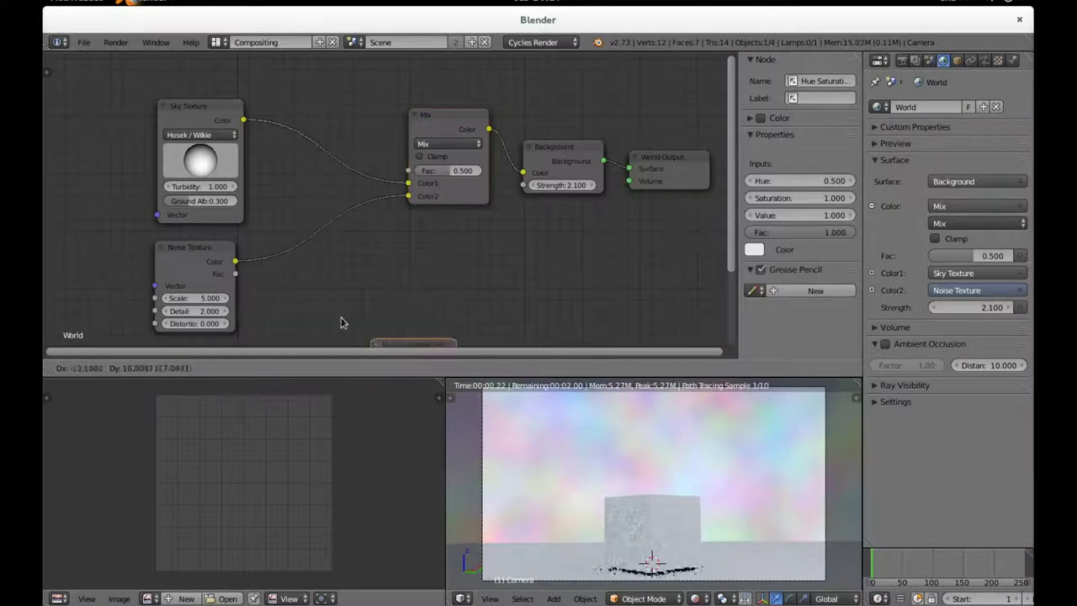
click(289, 216)
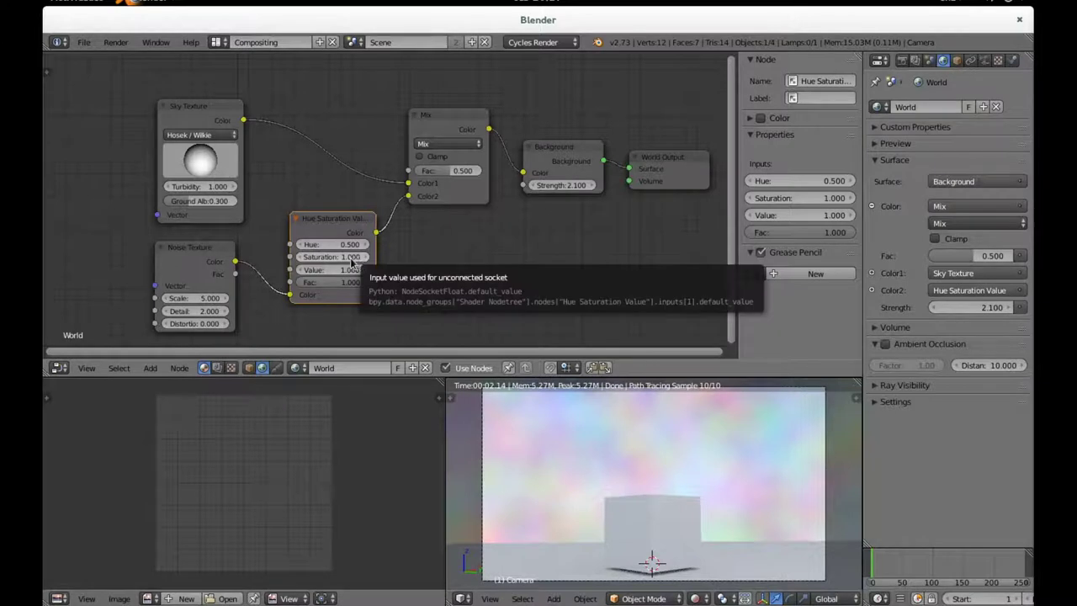
drag(351, 256, 302, 257)
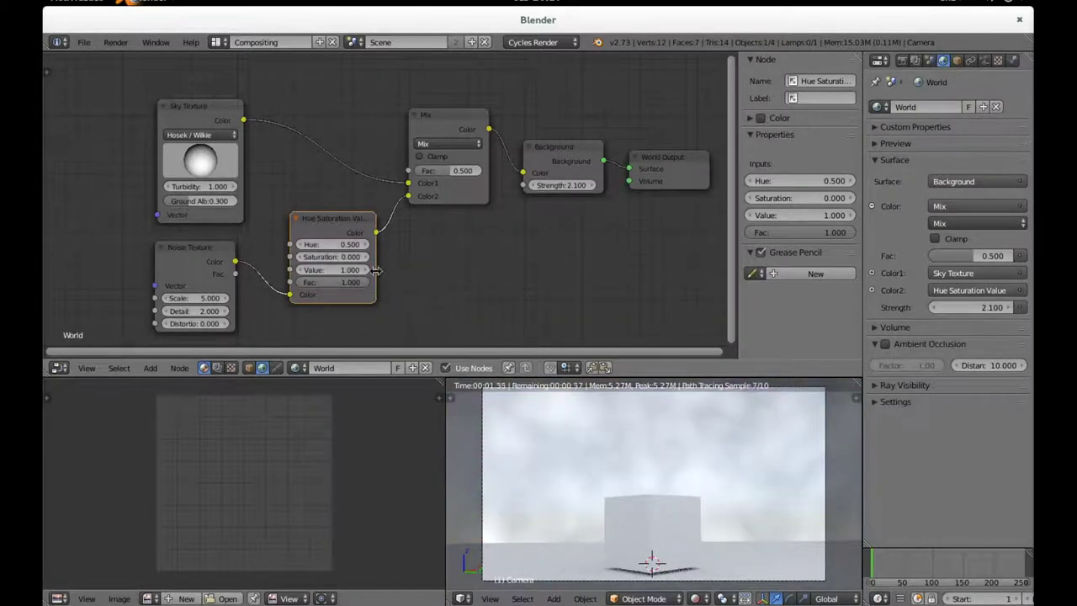
click(367, 257)
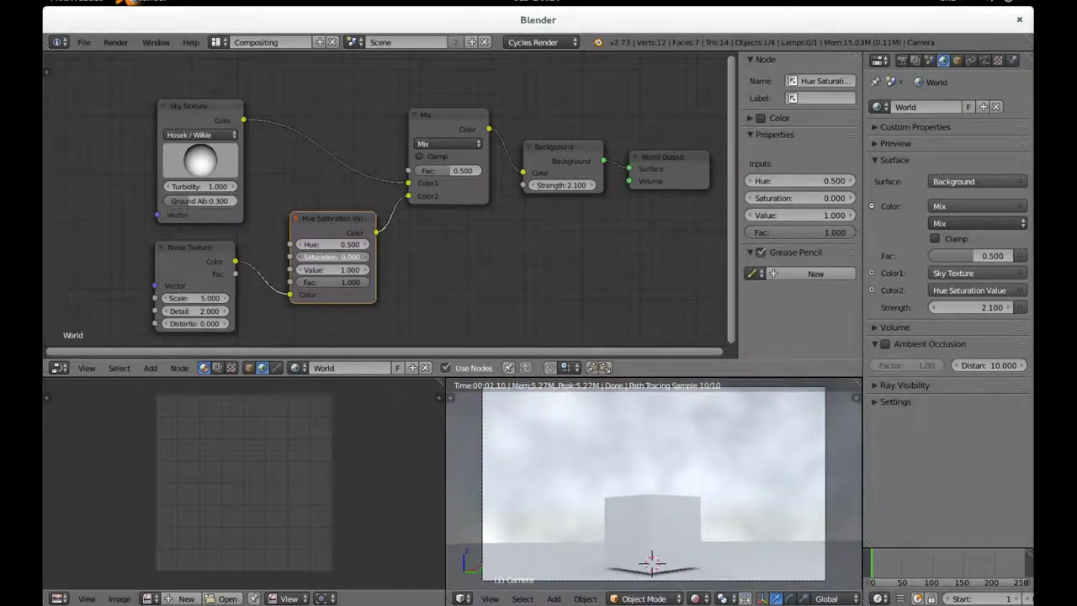
click(366, 257)
click(365, 257)
click(366, 257)
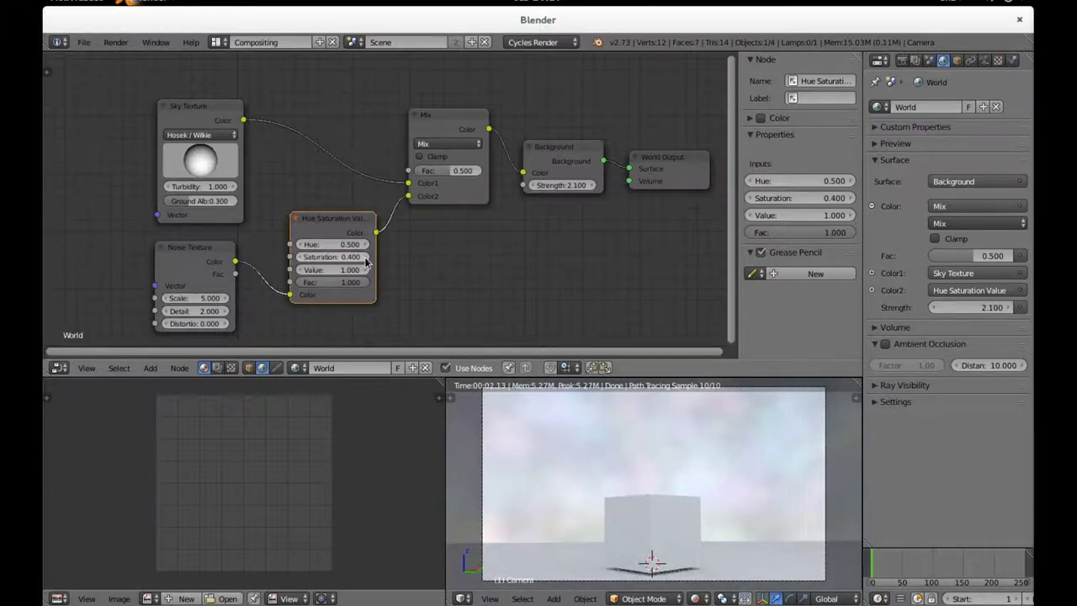
click(302, 260)
click(303, 260)
click(303, 259)
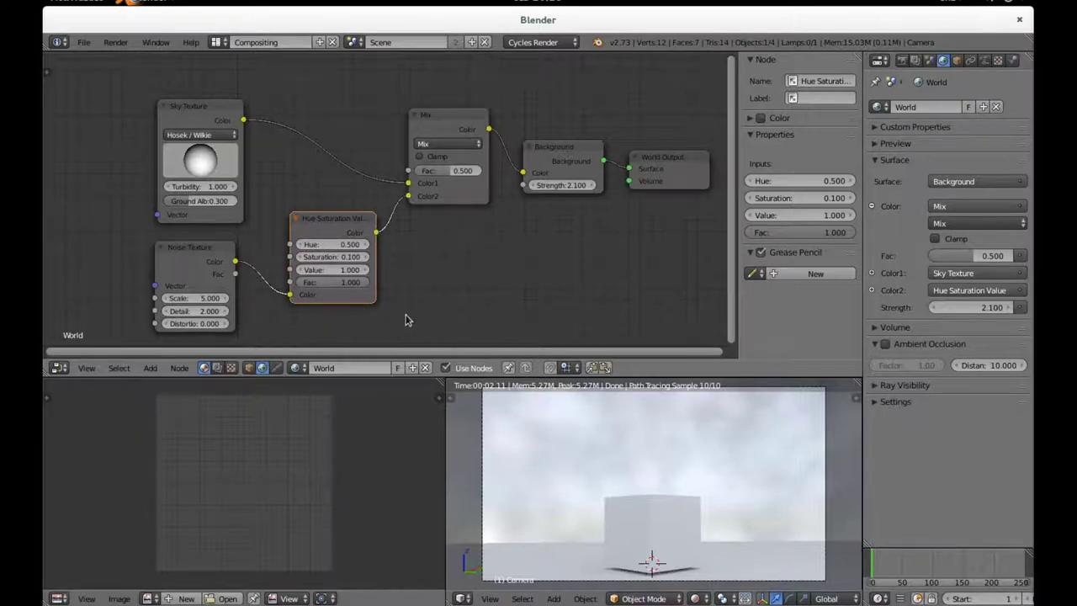
mouse_move(458, 125)
mouse_down()
mouse_move(467, 133)
mouse_move(456, 131)
mouse_up()
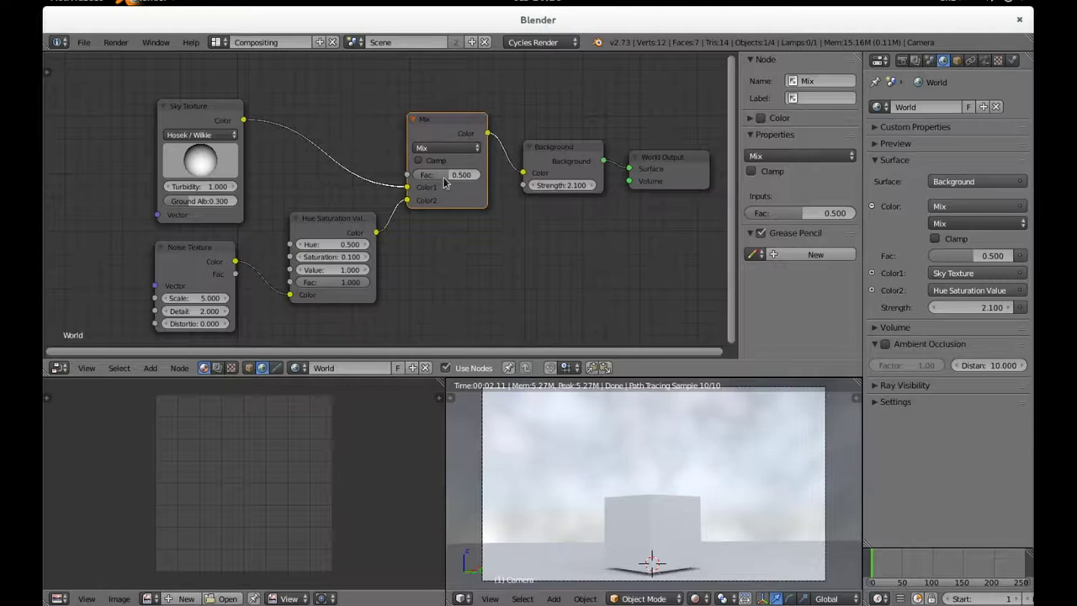
click(443, 151)
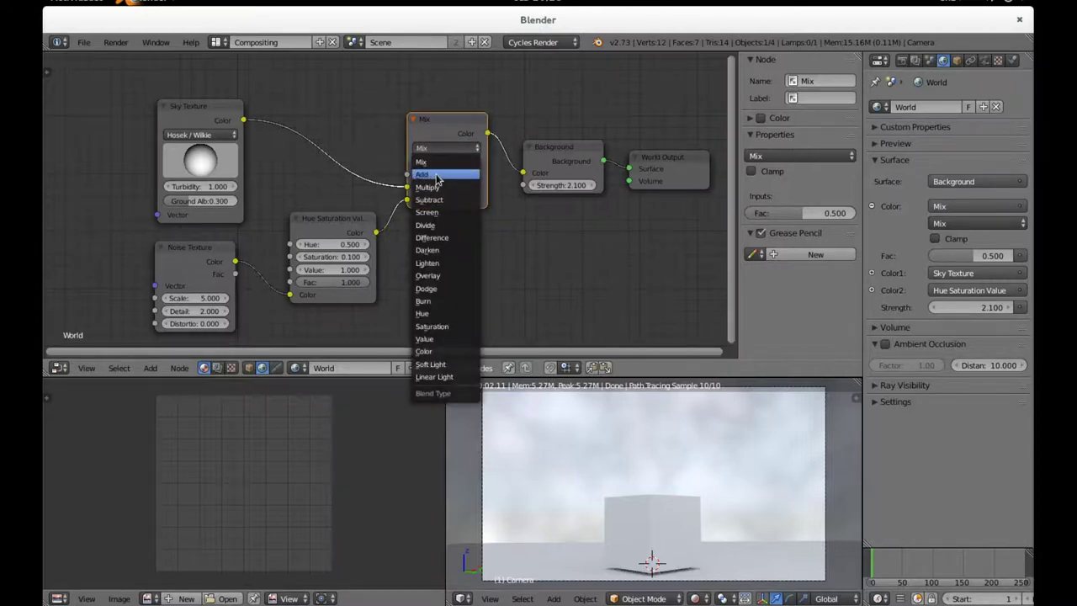
click(429, 174)
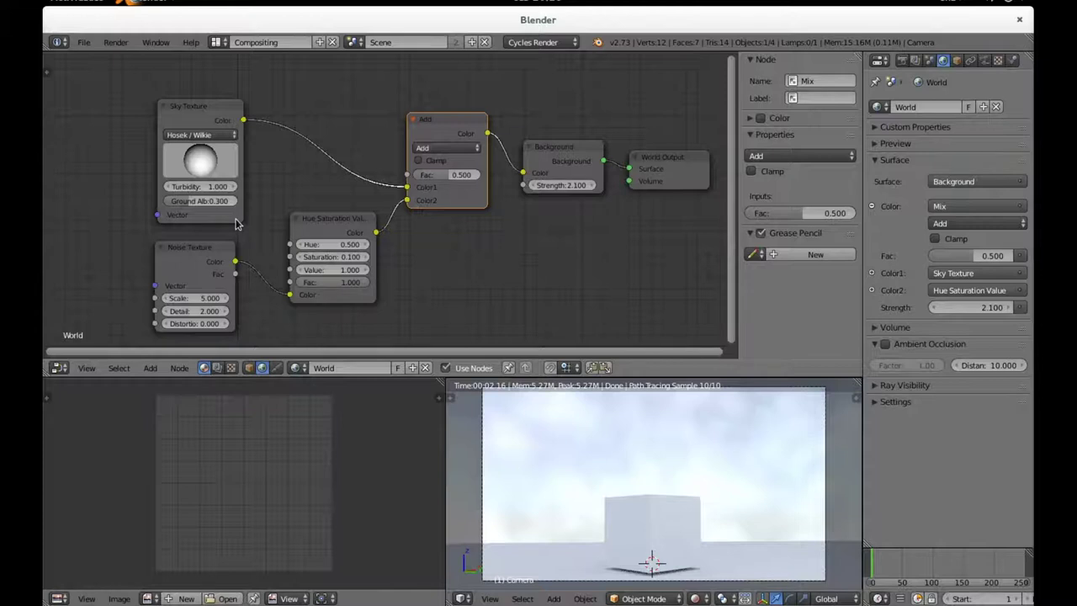
click(441, 148)
click(427, 164)
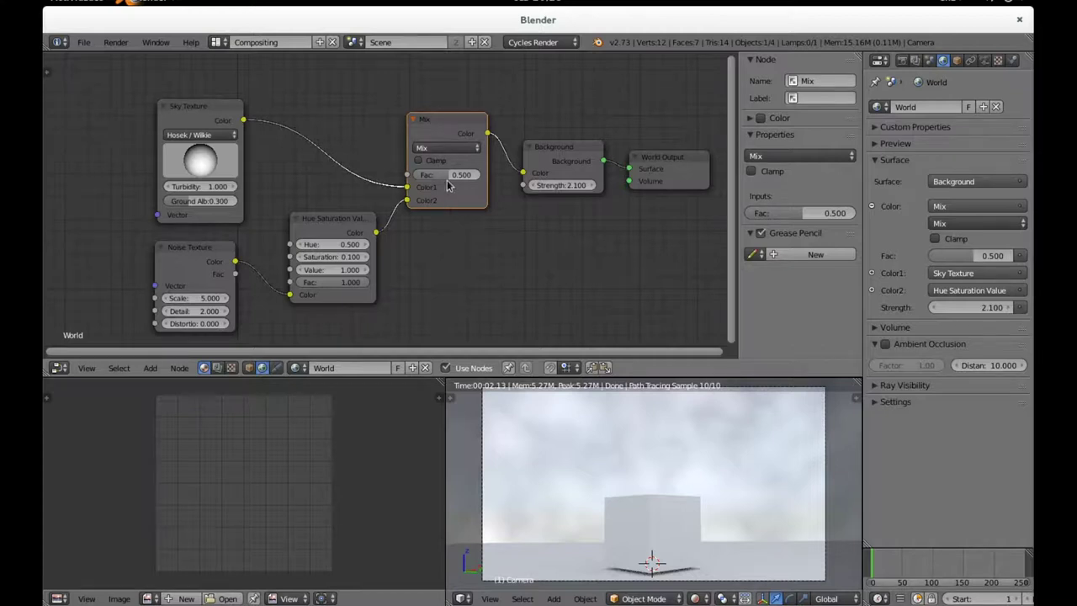
drag(448, 176, 480, 184)
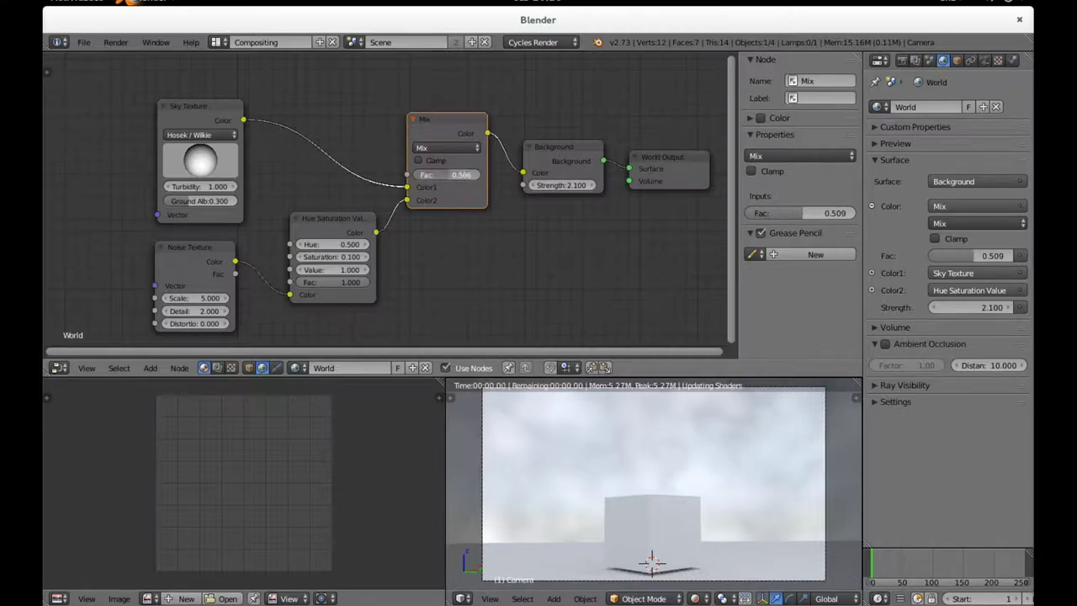
drag(462, 175, 421, 175)
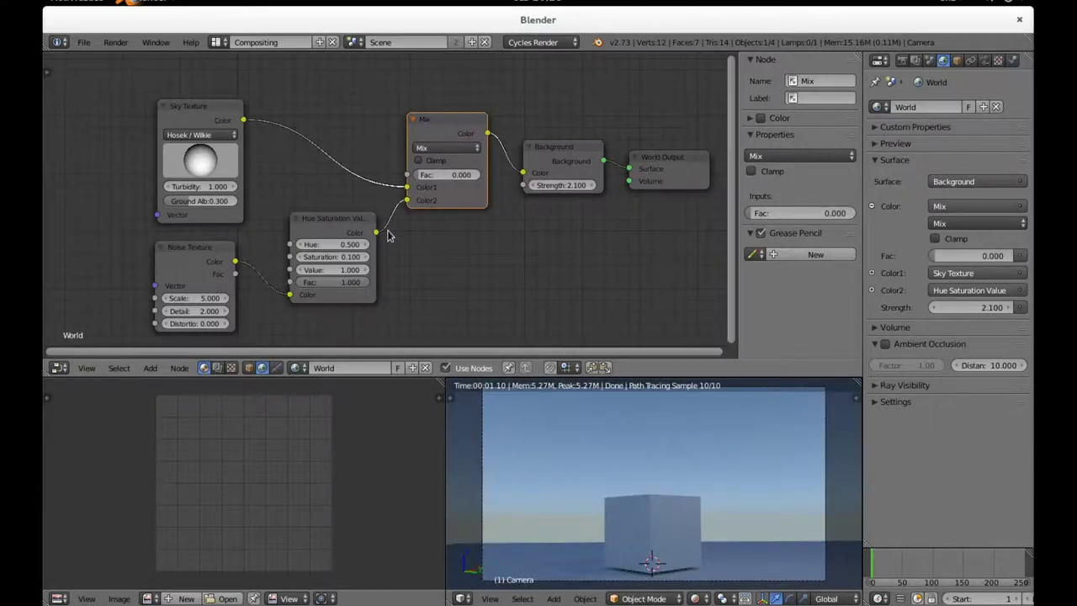
click(457, 174)
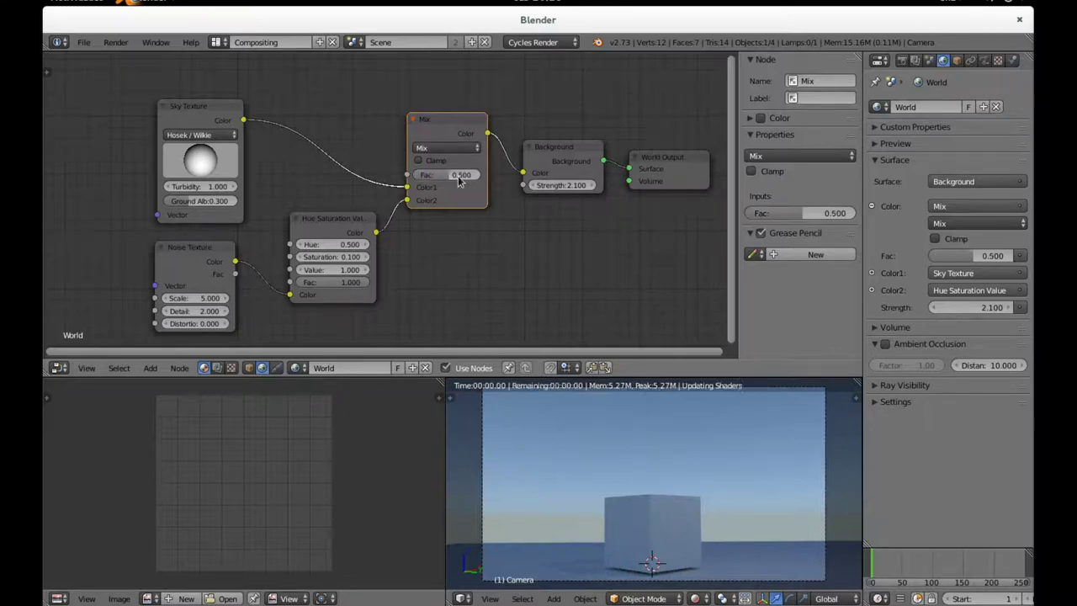
Confirm the mix factor at 0.500, then try Value 2 and return it to 1 on the Hue Saturation Value node
key(Return)
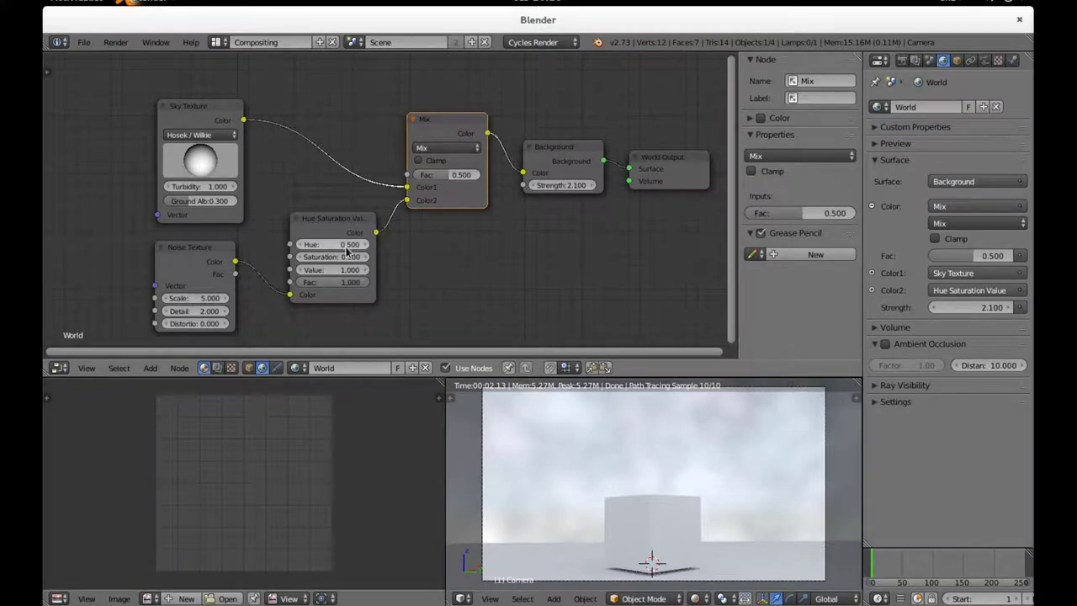
click(317, 270)
text(2)
key(Return)
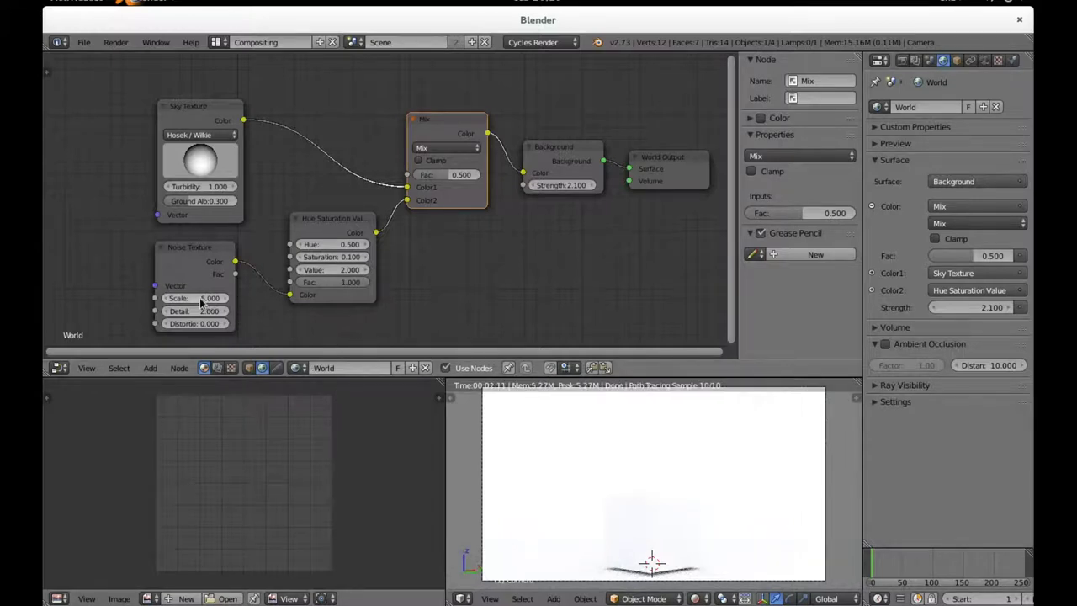
click(311, 270)
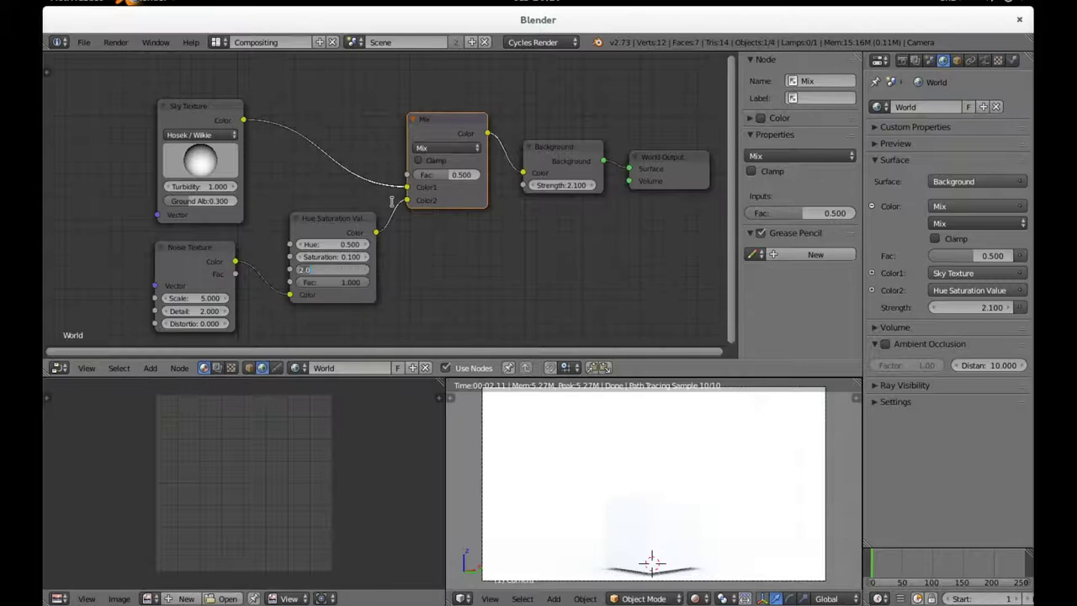
text(1)
key(Return)
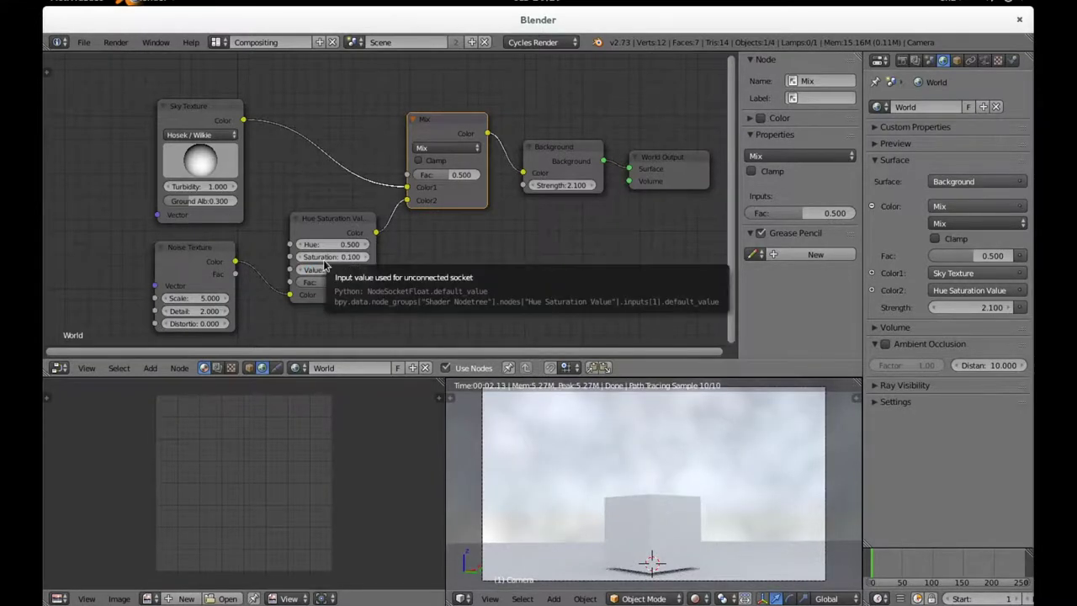
Set the Hue Saturation Value node's Hue to 1.000
drag(324, 244, 364, 244)
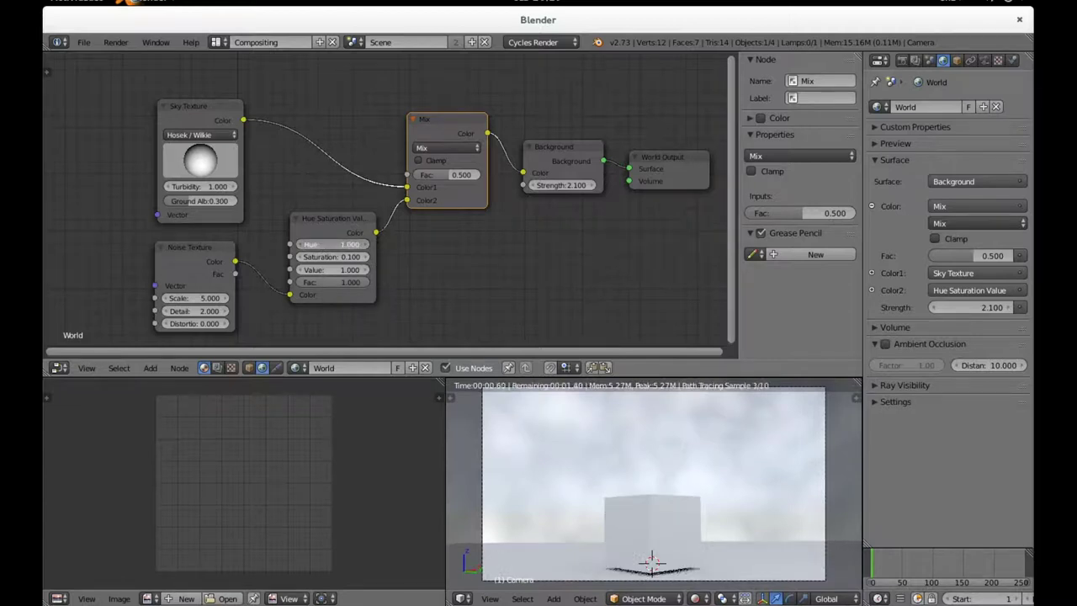
key(BackSpace)
click(332, 243)
text(0.0)
text(1)
key(Return)
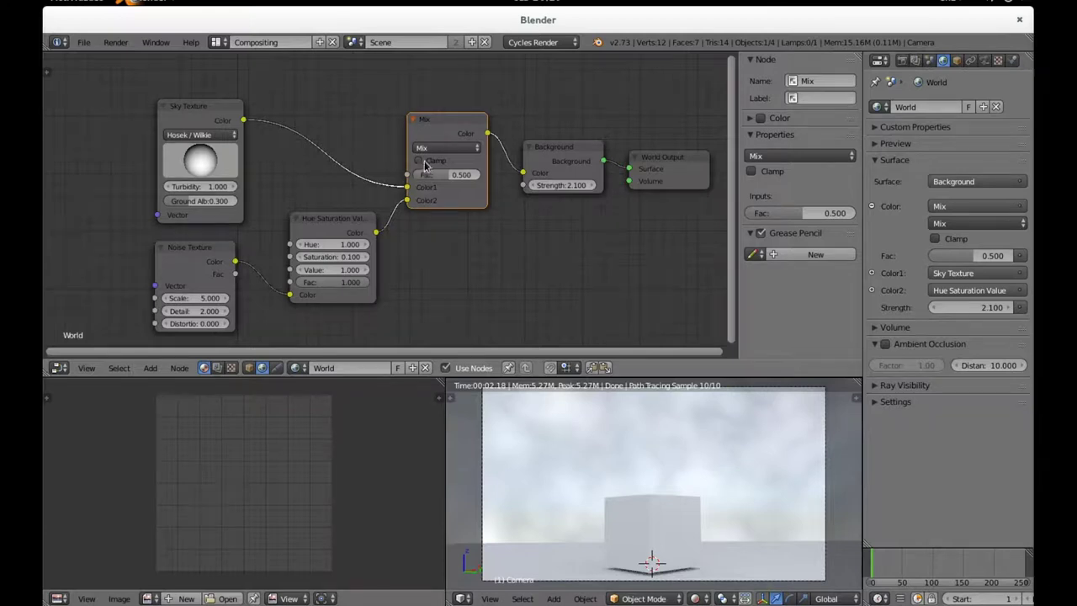
Try the Add, Subtract and Screen blend types on the World Mix node
click(429, 149)
click(432, 174)
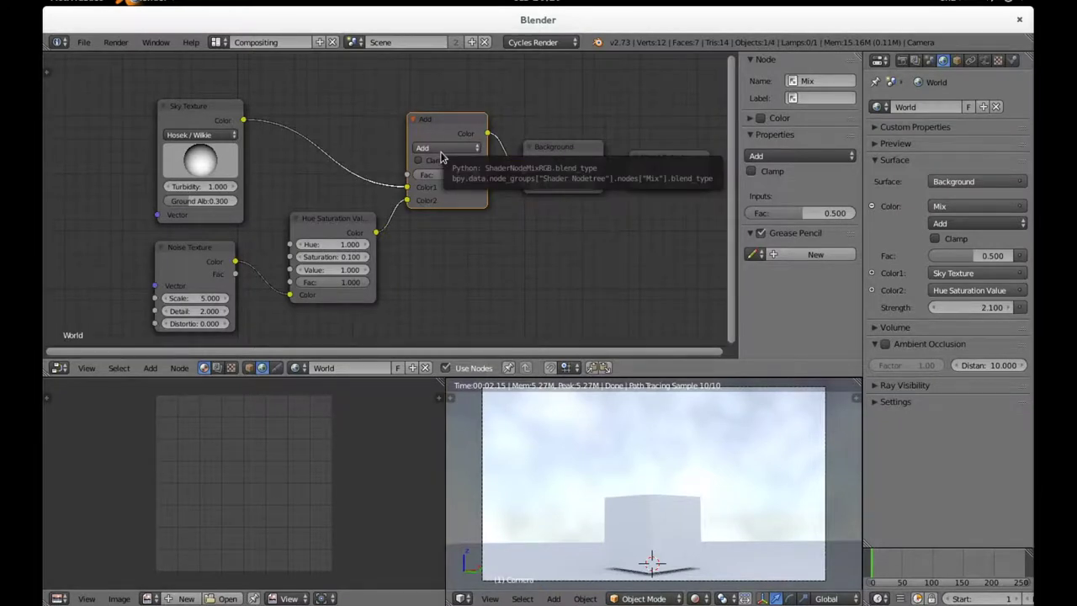
click(442, 157)
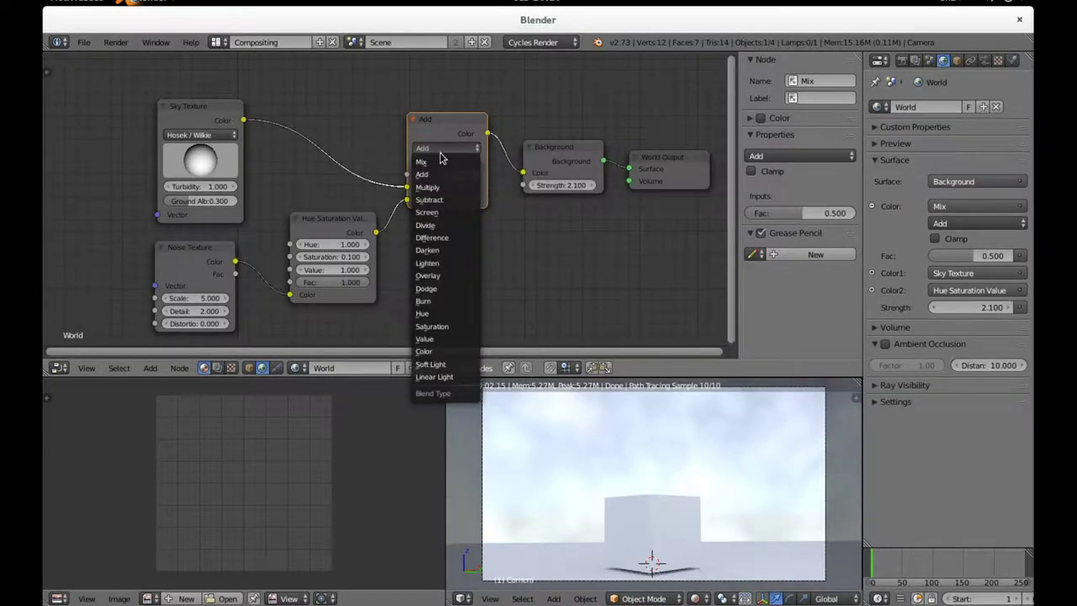
click(429, 199)
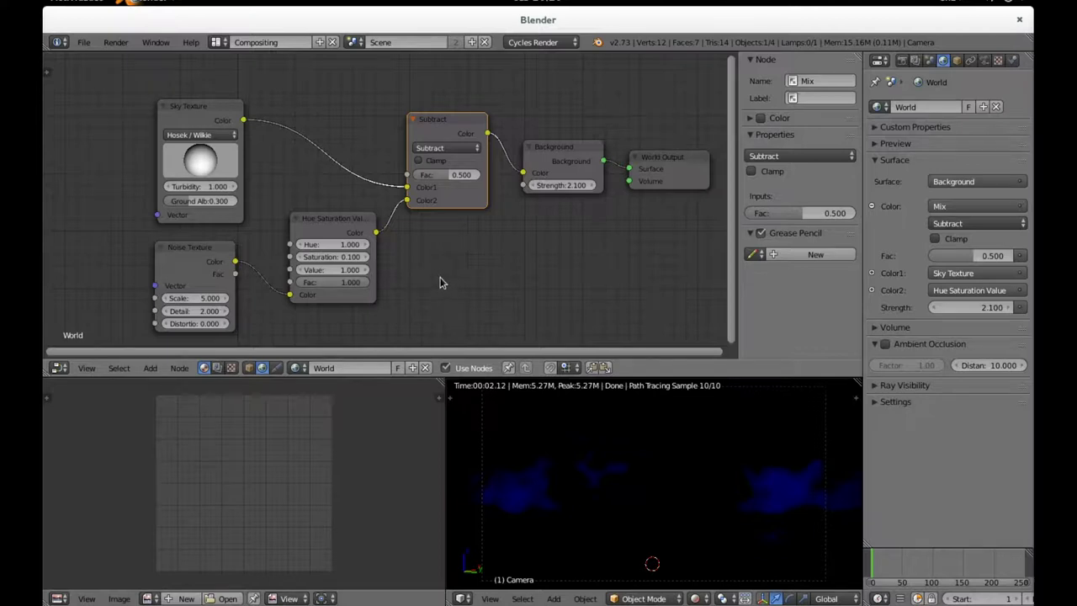
click(447, 149)
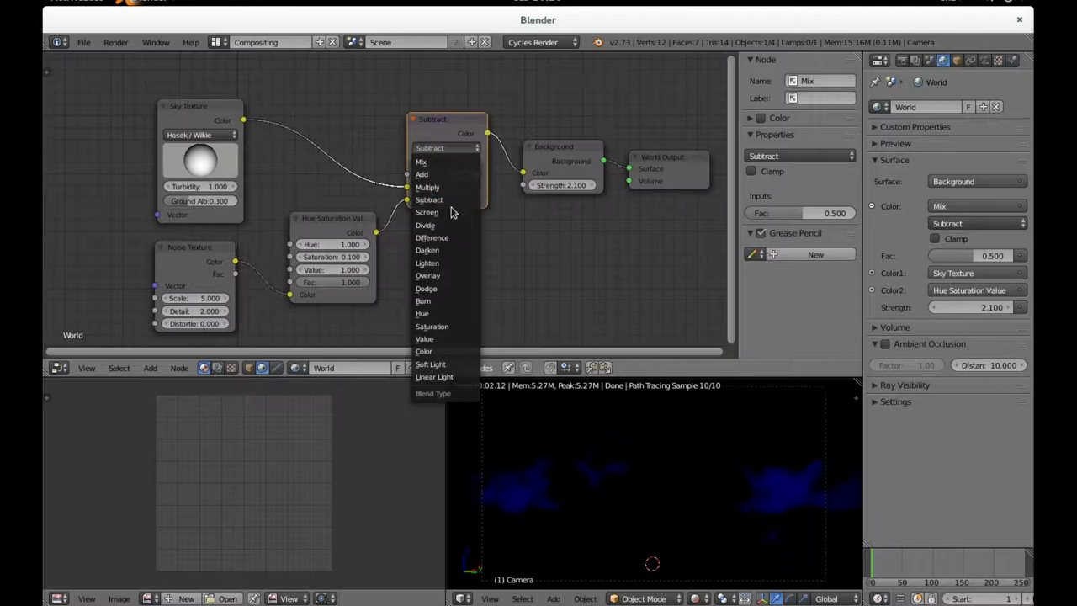
click(450, 212)
Try Divide and Difference, then set the Mix node to Add and select the Background node
click(447, 149)
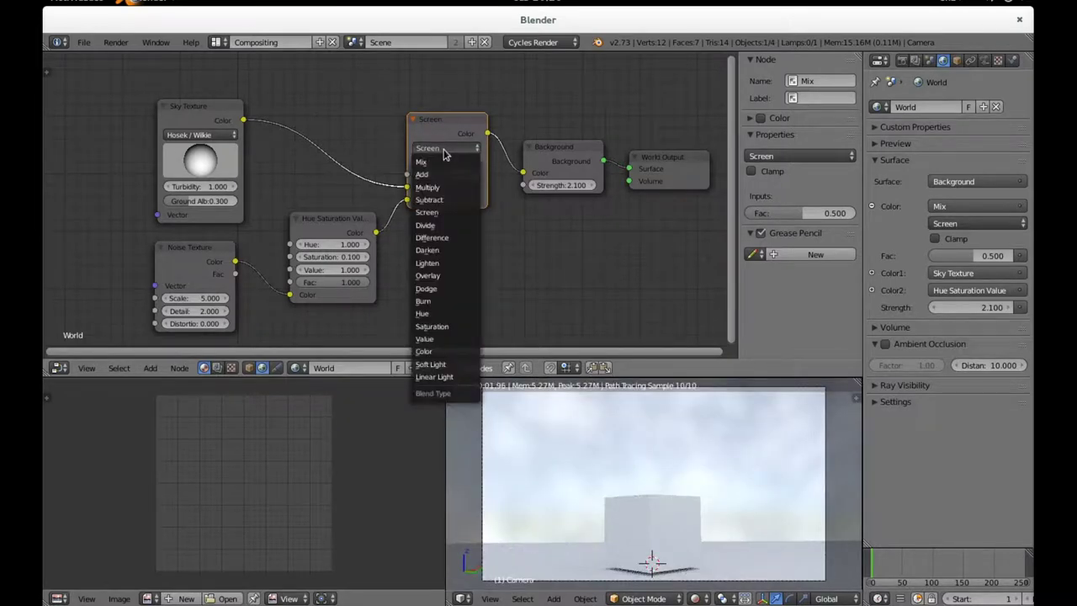
click(460, 226)
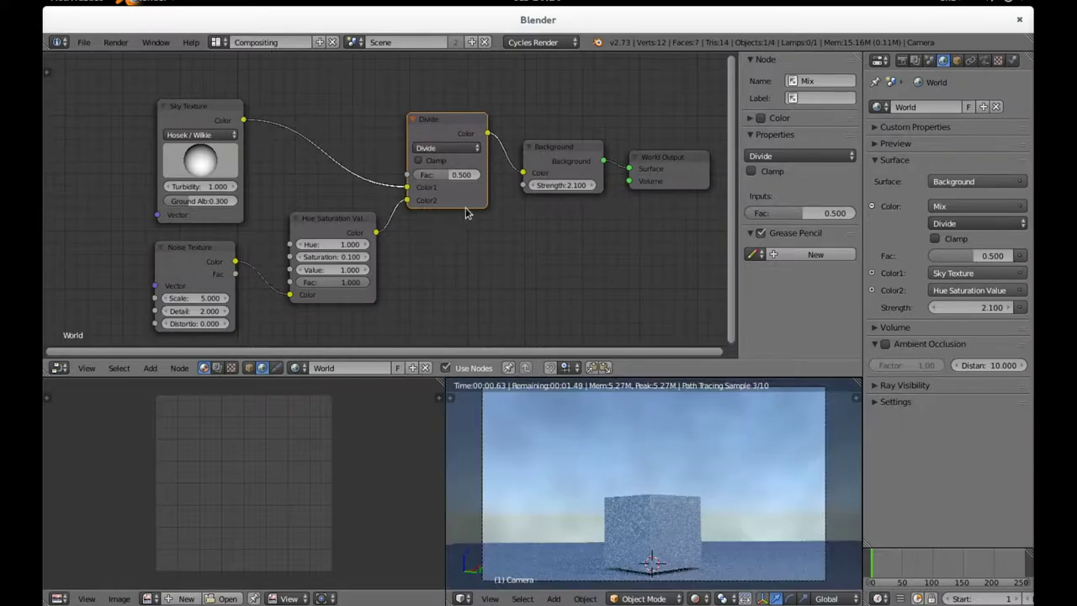
click(456, 152)
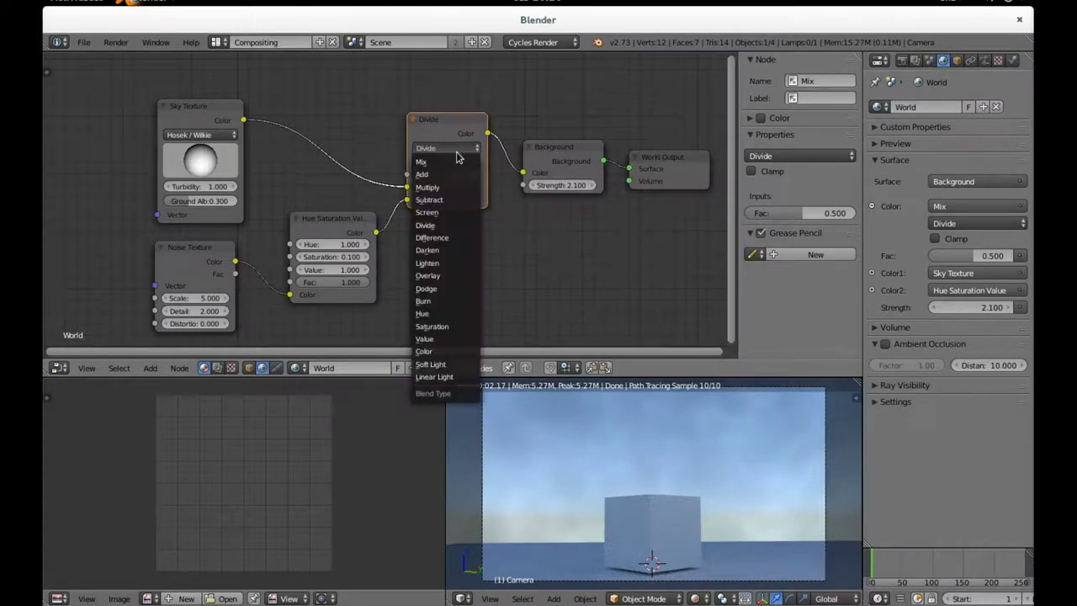
click(453, 239)
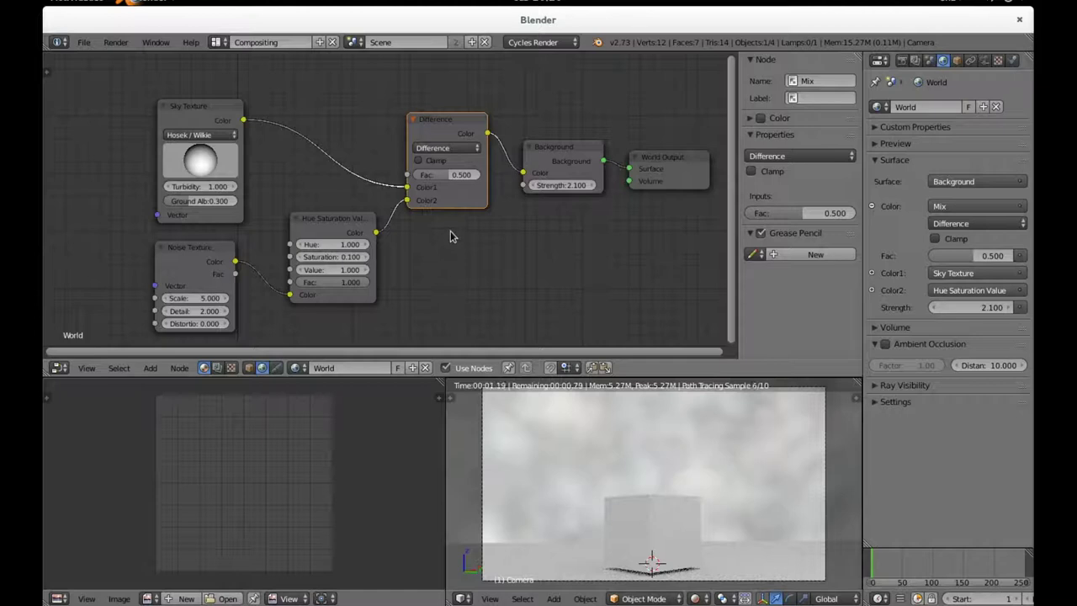
click(458, 151)
click(458, 150)
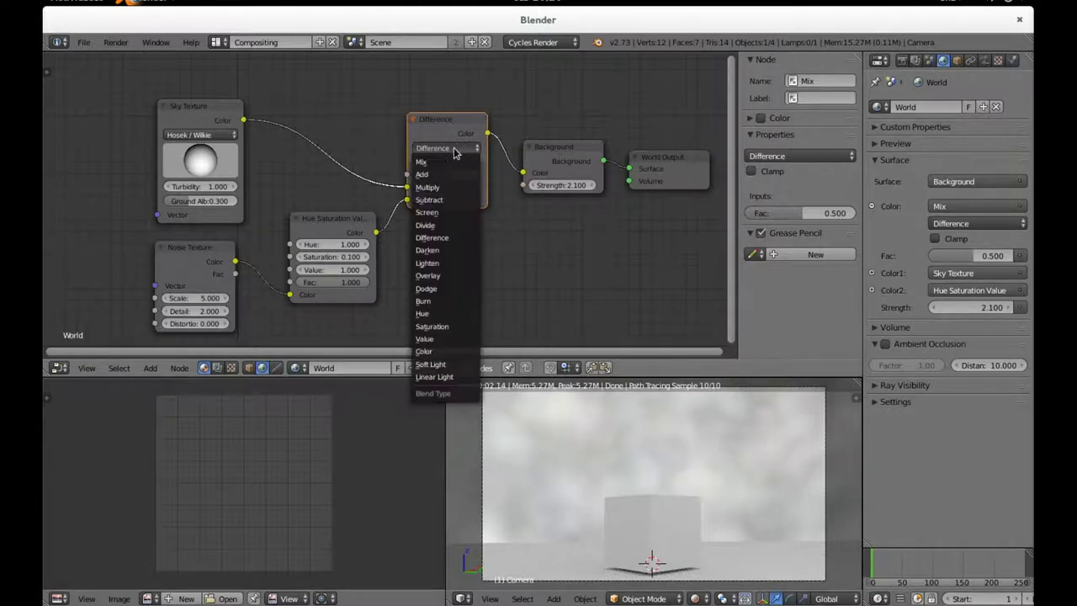
click(422, 174)
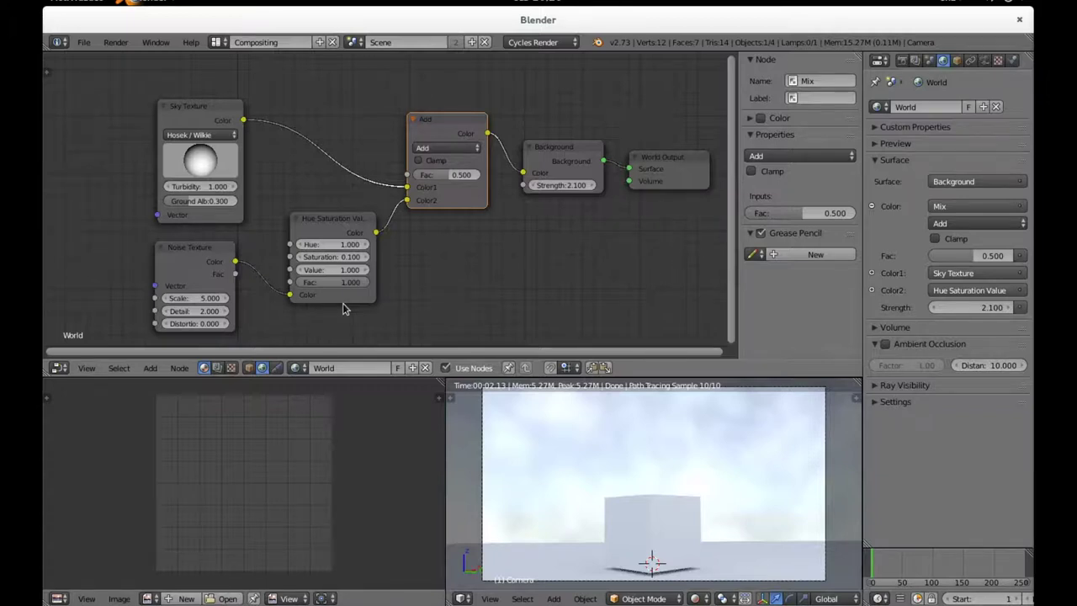
click(575, 149)
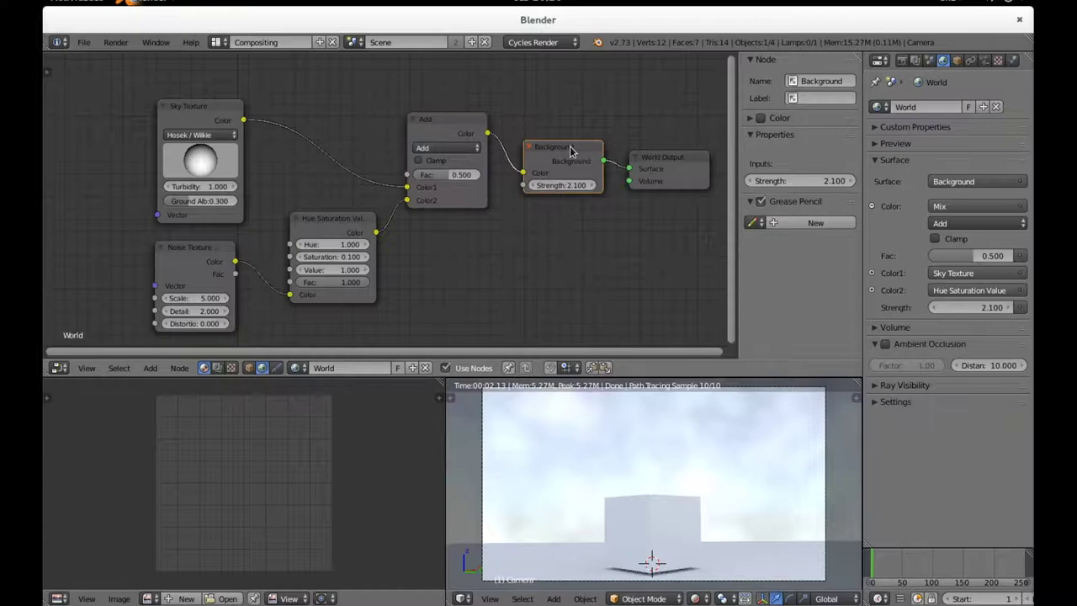
Nudge the Background node up slightly, then select the World Output node and the cube
drag(575, 150, 567, 140)
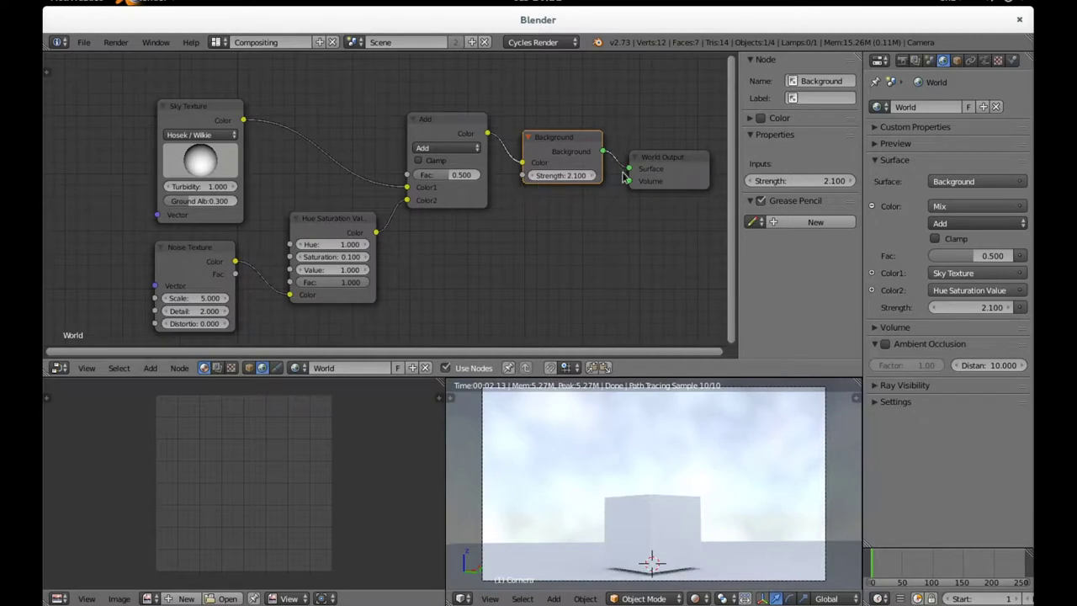
click(670, 161)
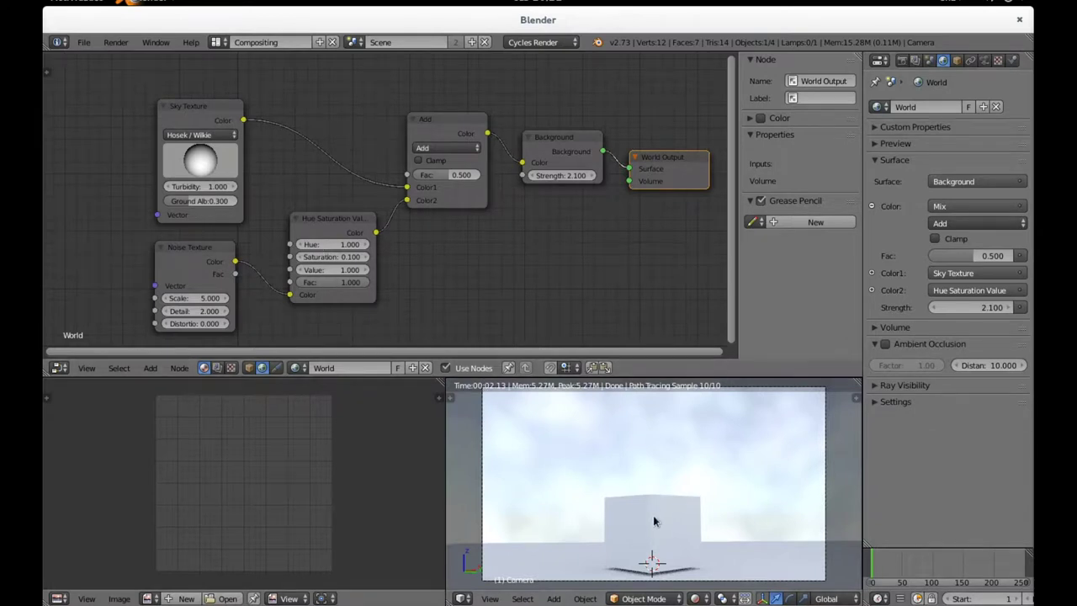
right_click(652, 523)
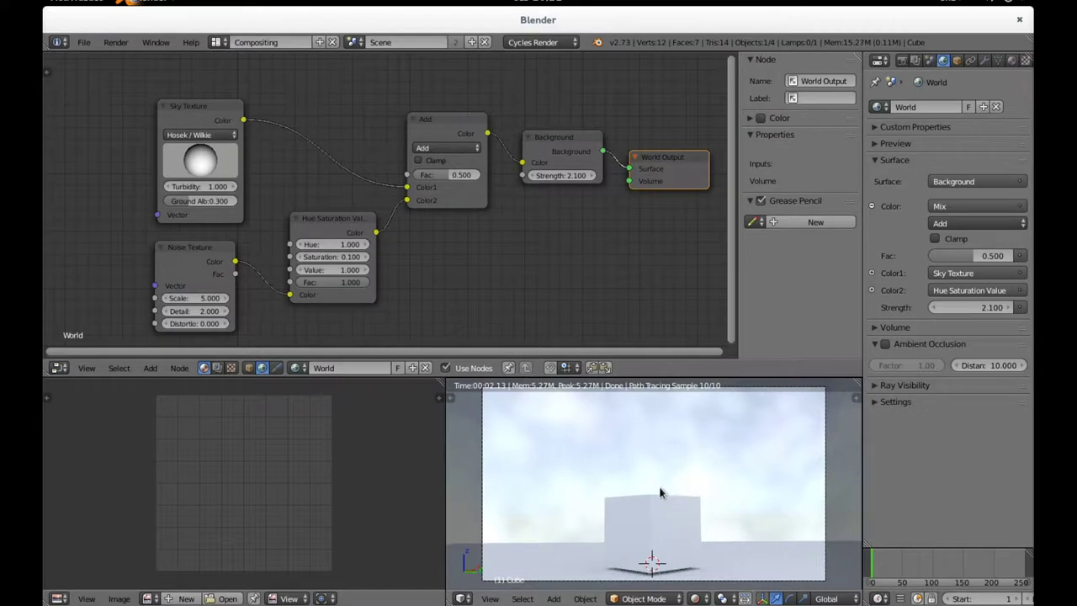
Flip between the object's material node tree and the compositing node tree
click(250, 369)
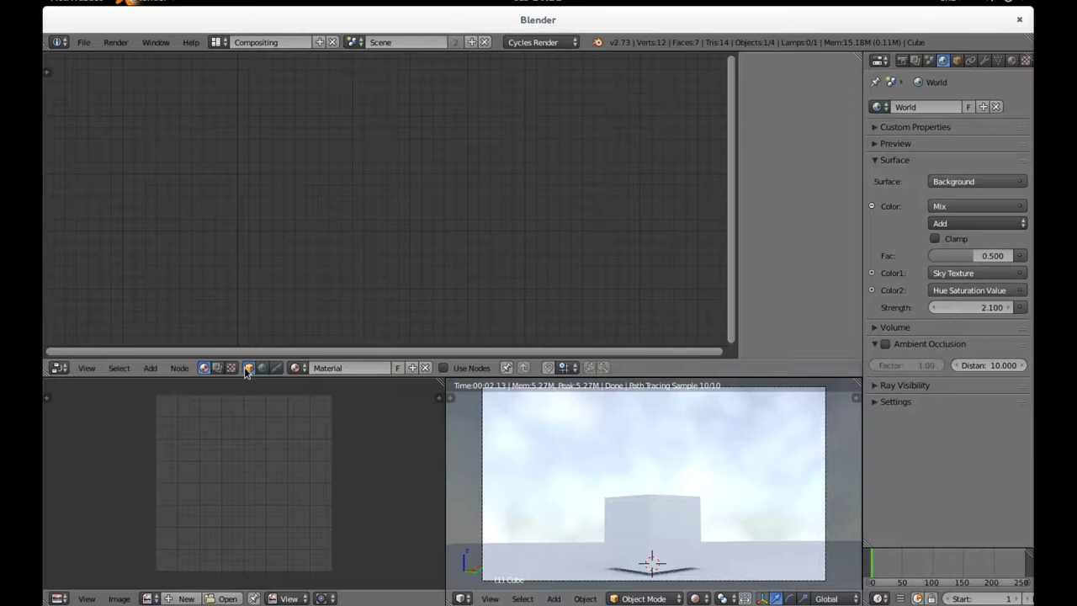
click(217, 368)
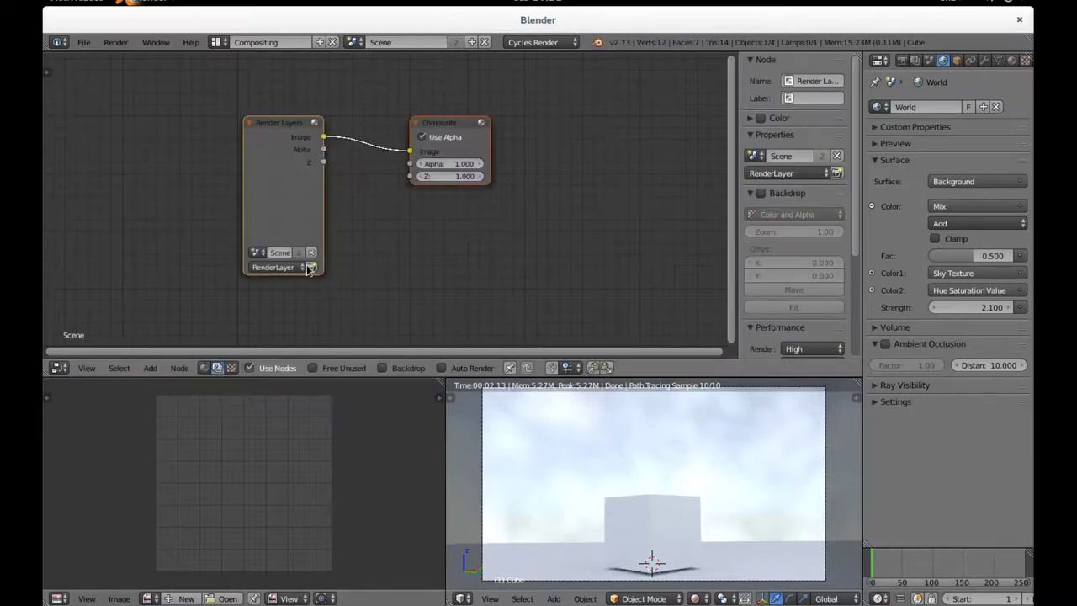
click(204, 369)
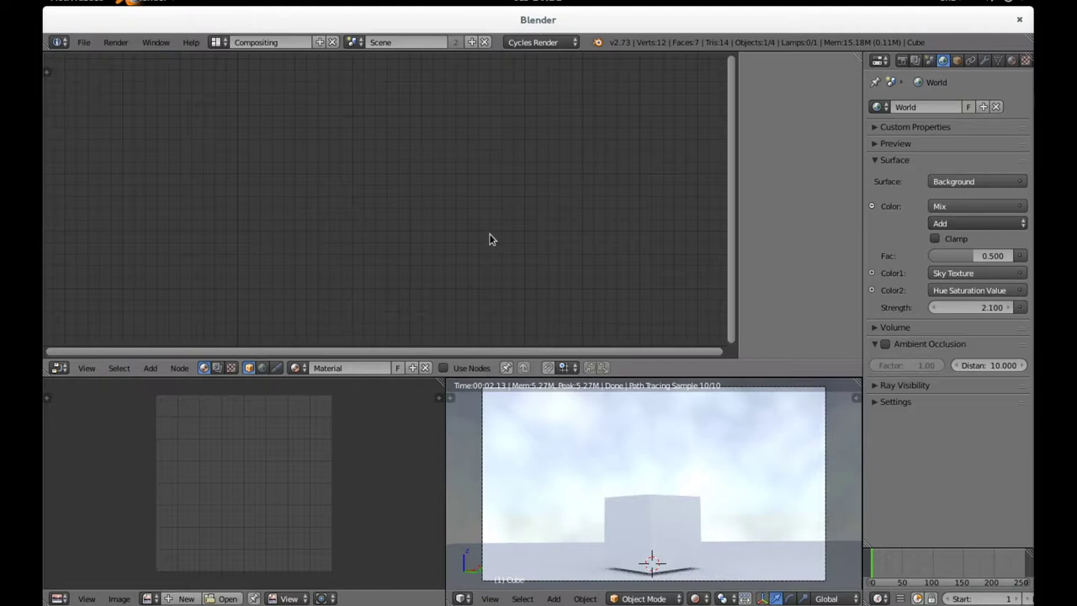
Switch the viewport to Solid shading, select the floor plane and show the World shader nodes
click(695, 598)
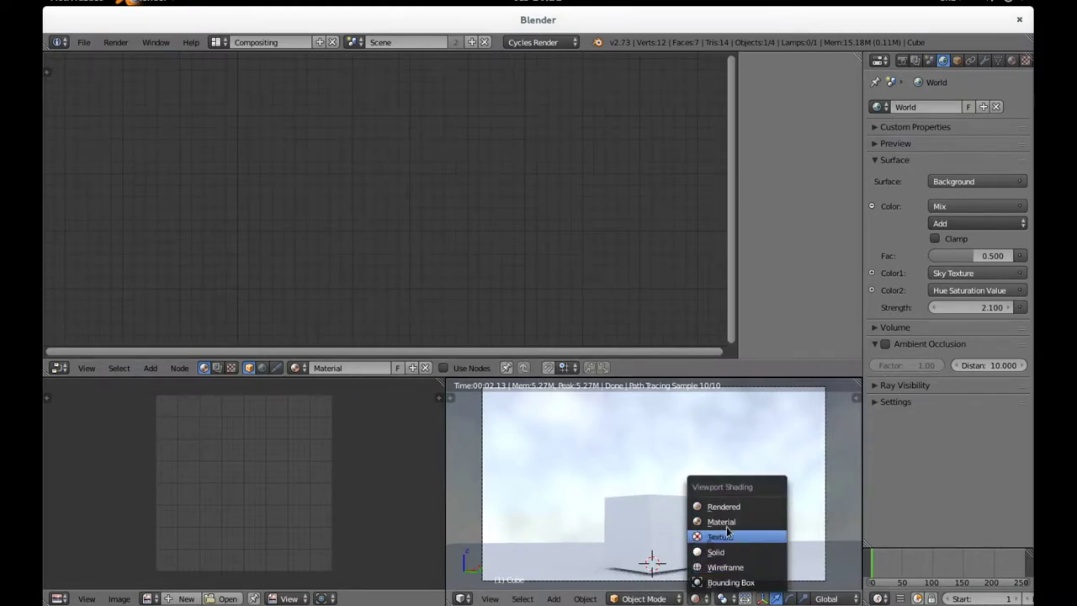
click(728, 554)
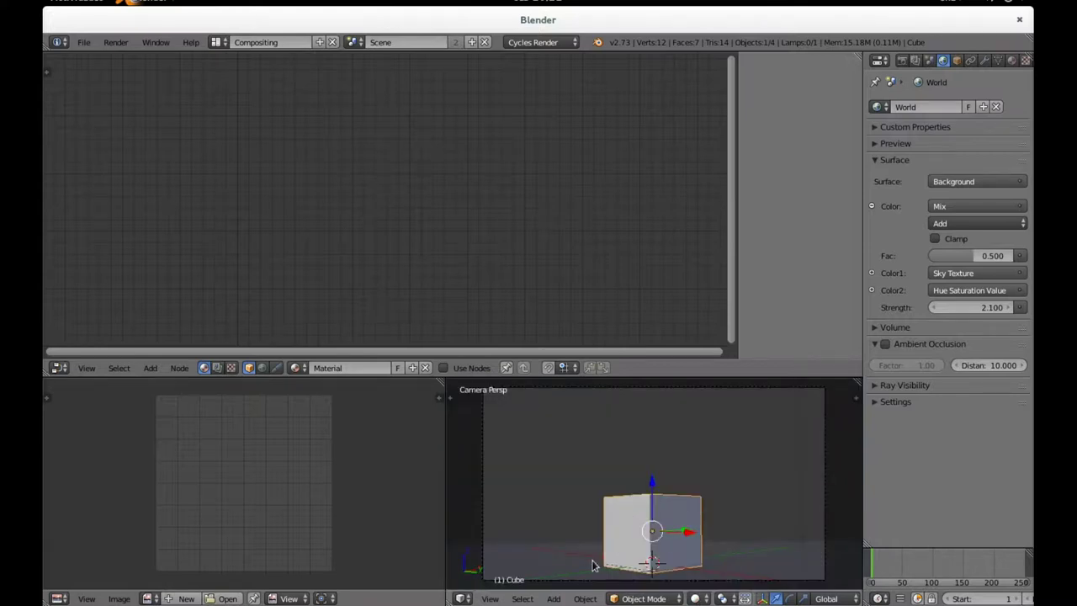
right_click(557, 577)
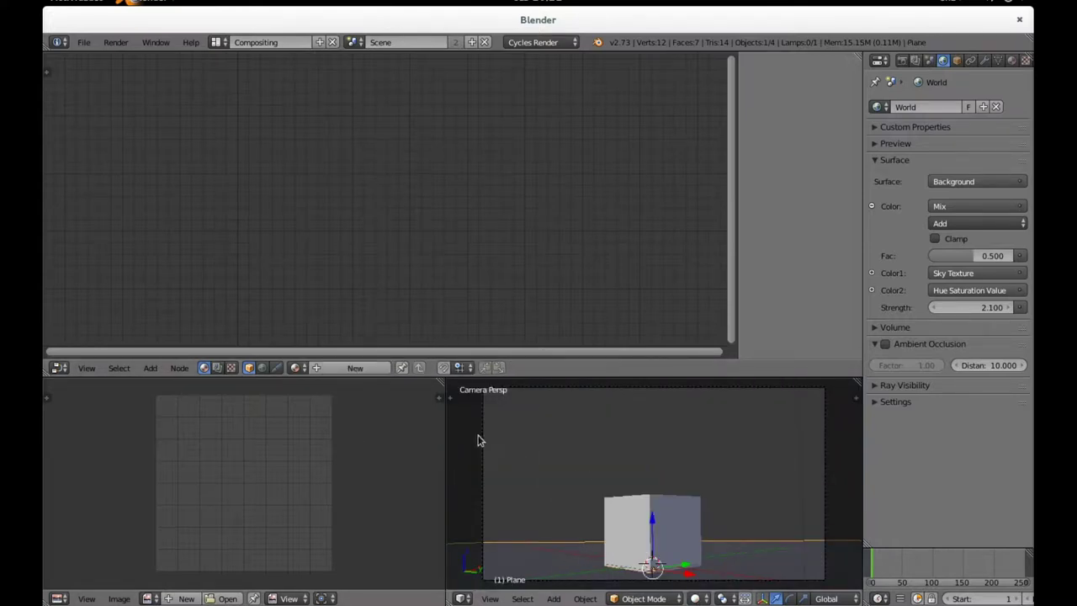
click(261, 370)
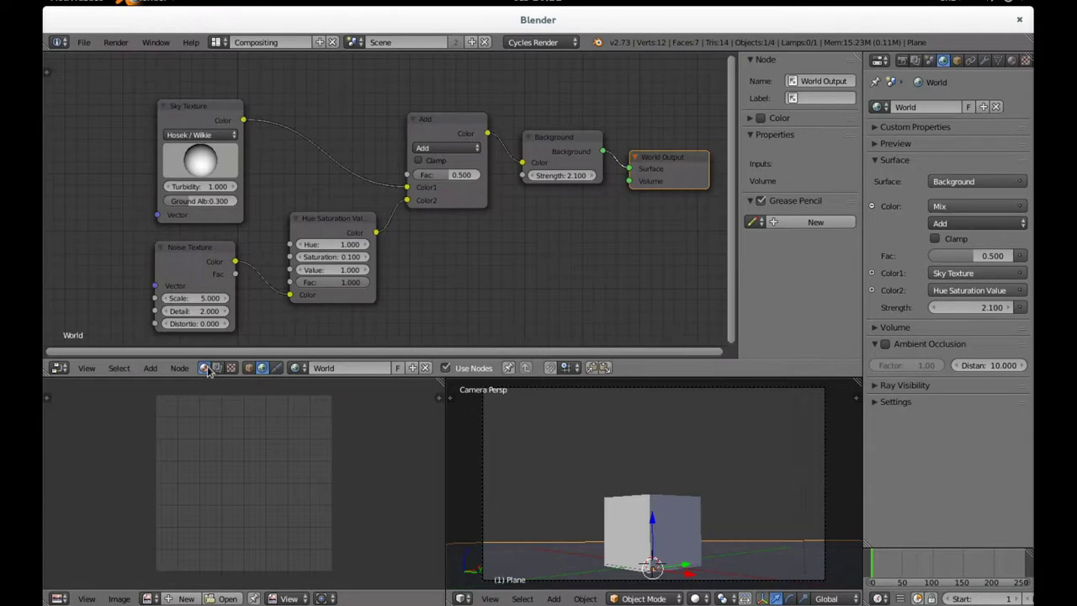
In the compositing tree, move Composite further right and Render Layers further left
click(212, 369)
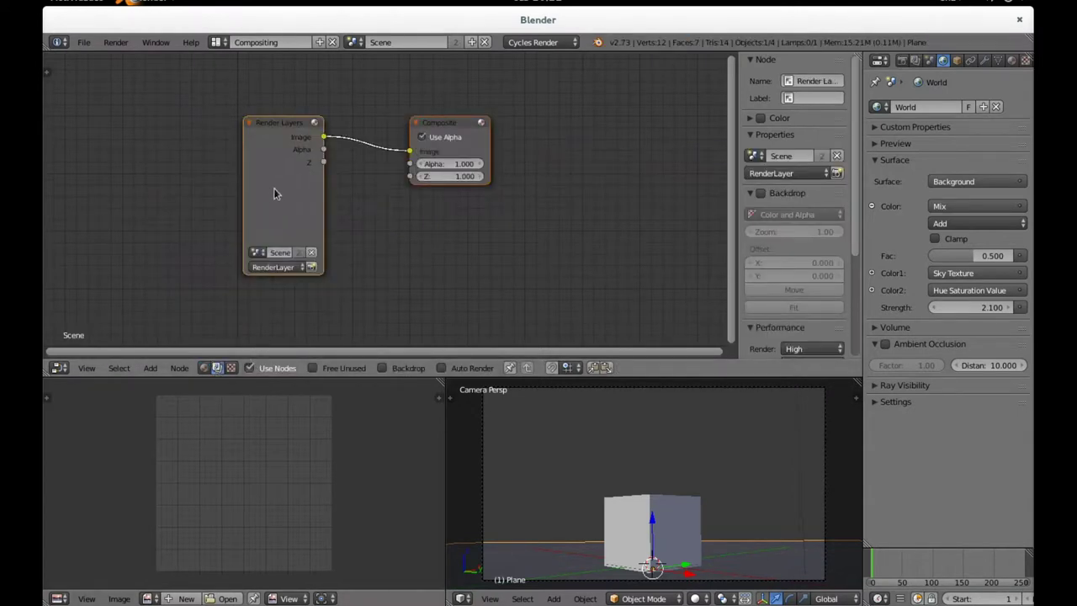
drag(454, 128, 577, 151)
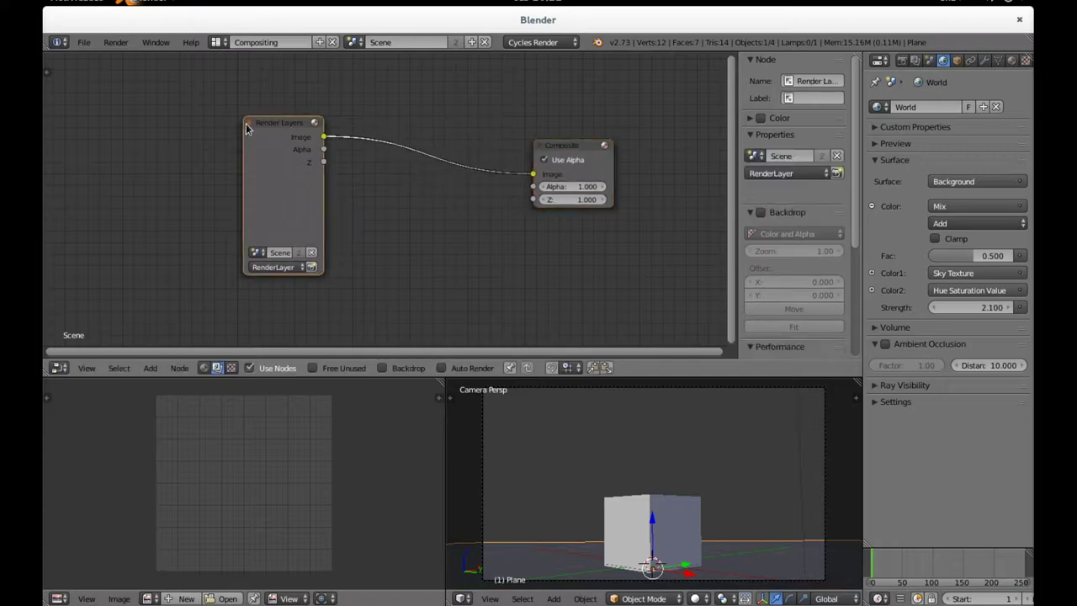
drag(290, 129, 210, 123)
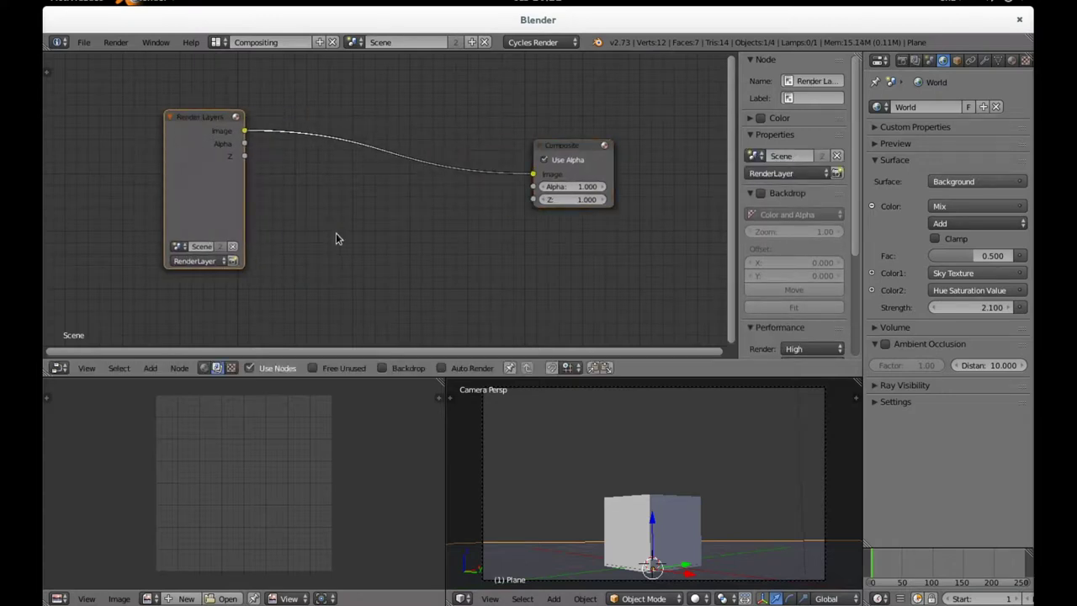
Look at the texture node trees, then return to the World shader nodes
click(231, 367)
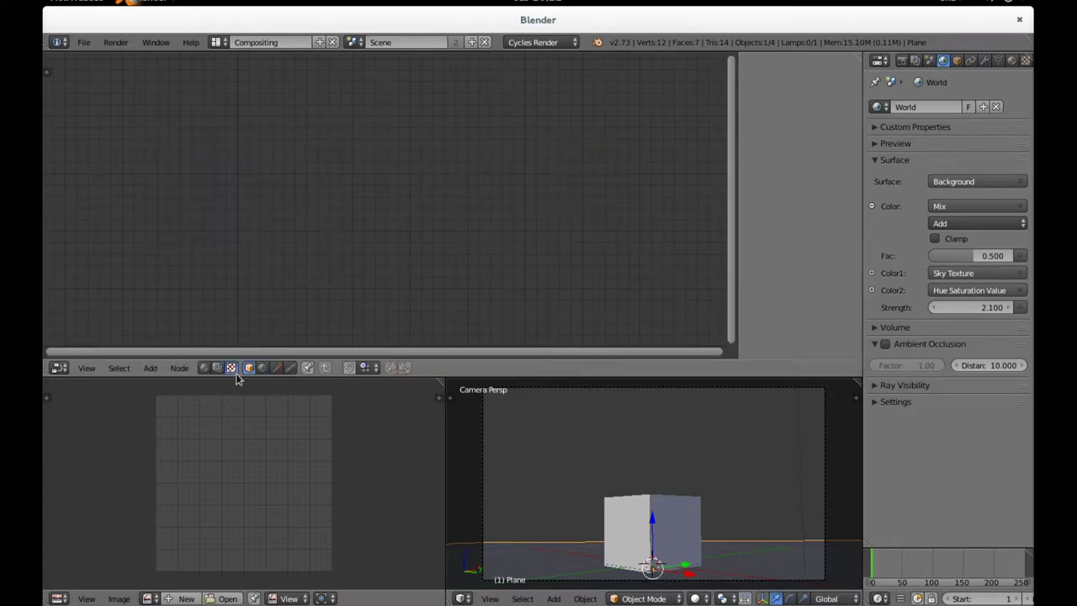
click(261, 368)
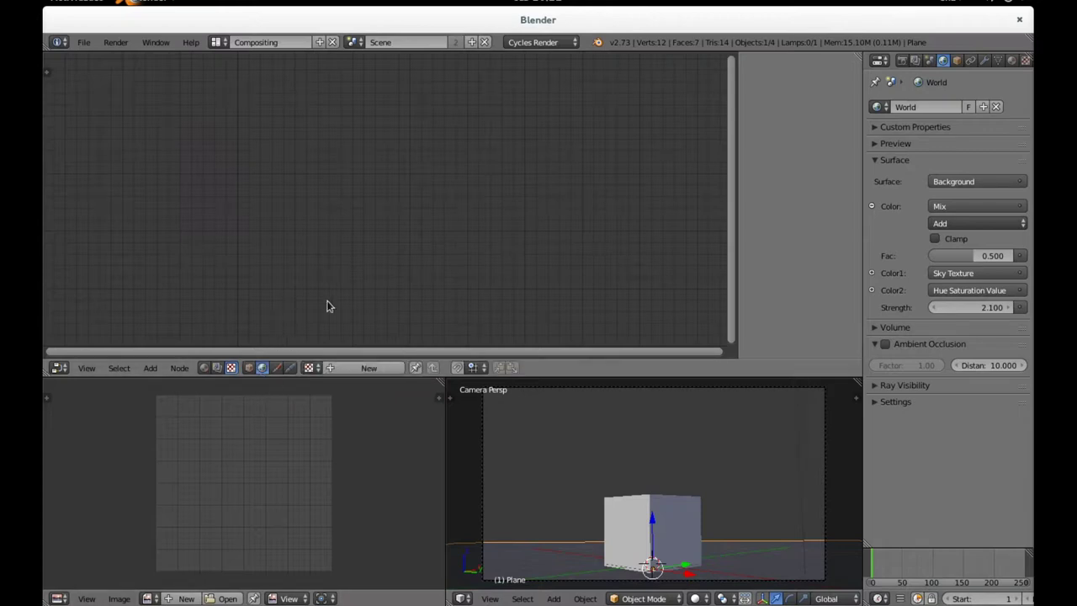
click(217, 367)
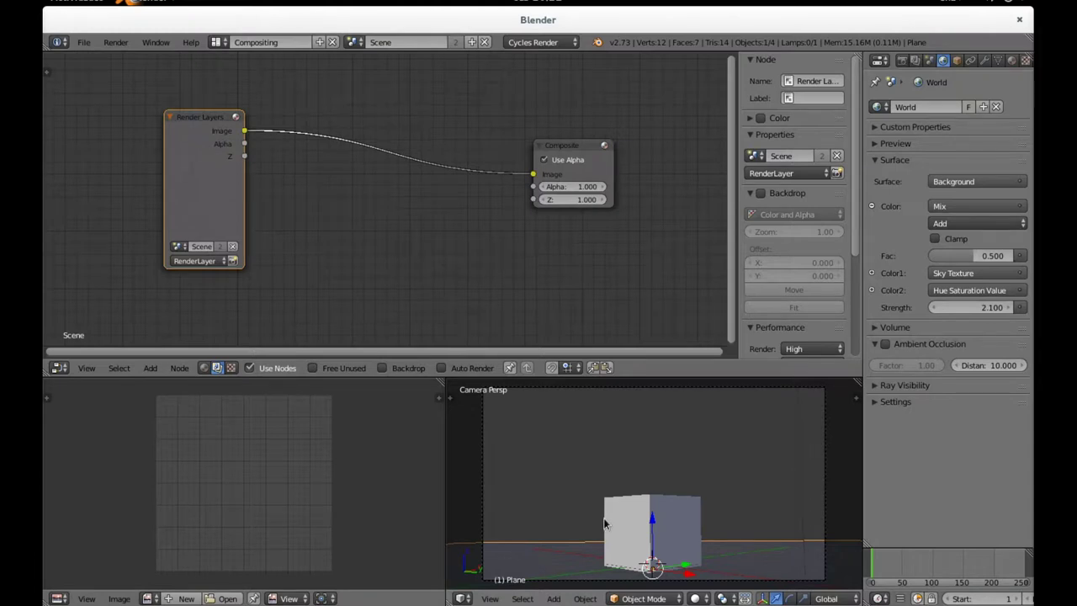
click(204, 367)
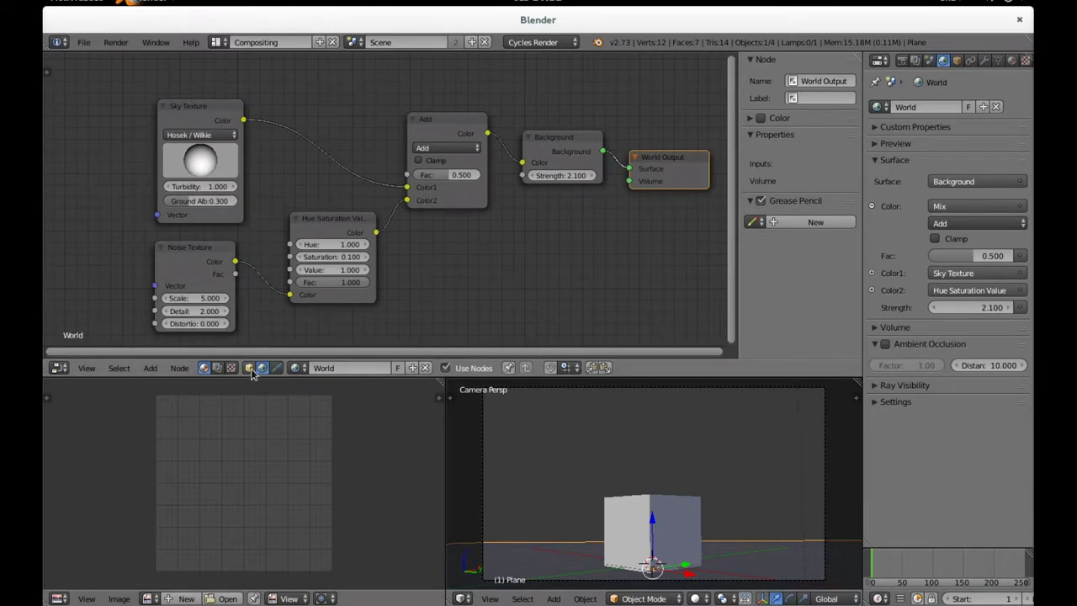
Select the cube and enable Use Nodes on its material
click(249, 367)
right_click(643, 523)
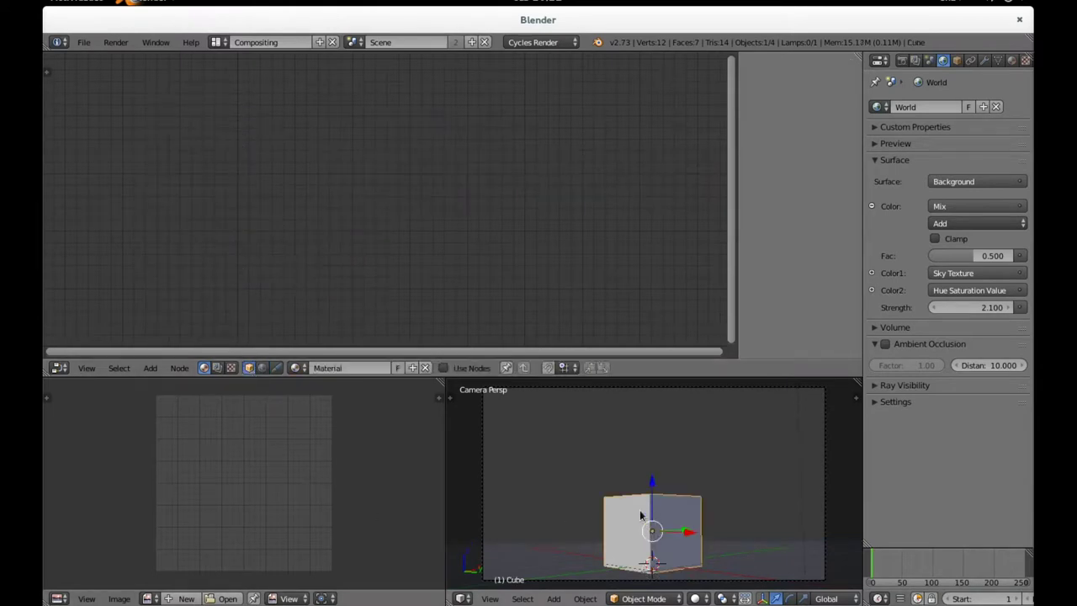
click(461, 368)
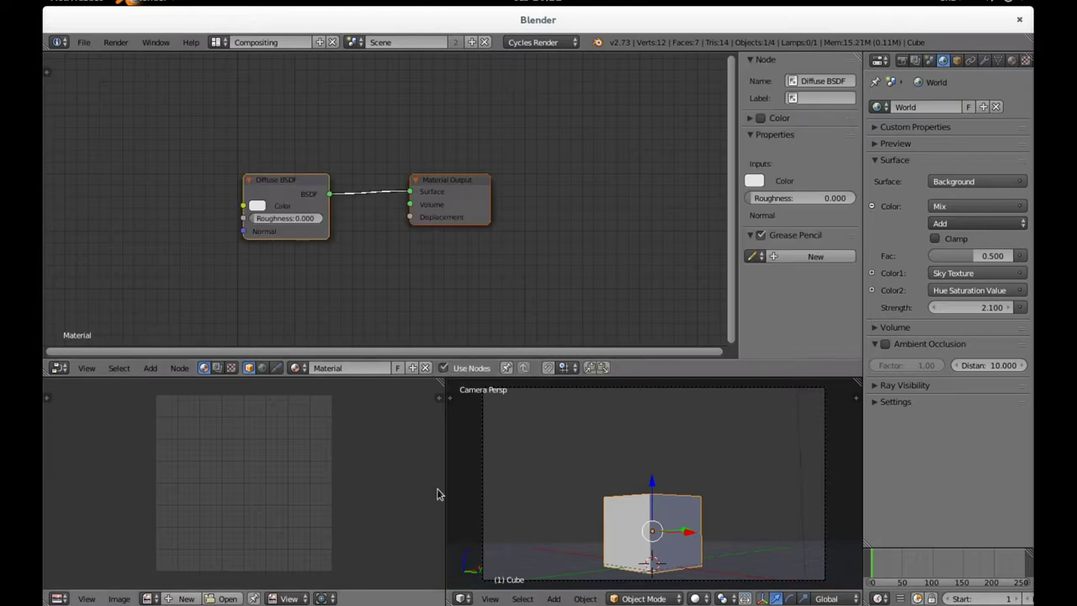
drag(316, 204, 266, 176)
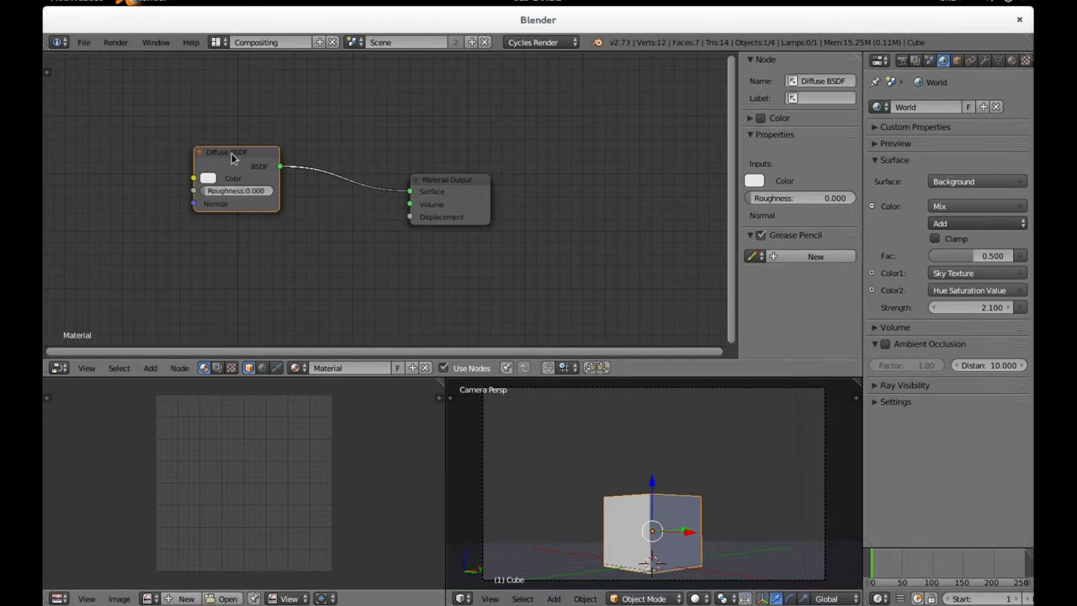
Replace the Diffuse BSDF with a Glossy BSDF linked to the Material Output Surface
key(x)
key(shift+a)
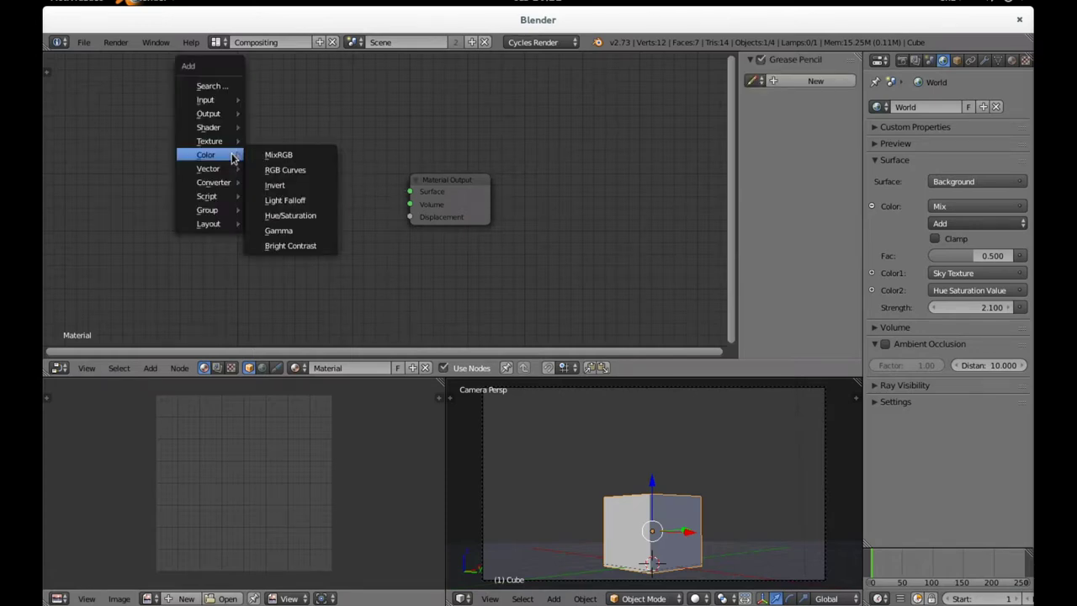
mouse_move(208, 127)
click(286, 173)
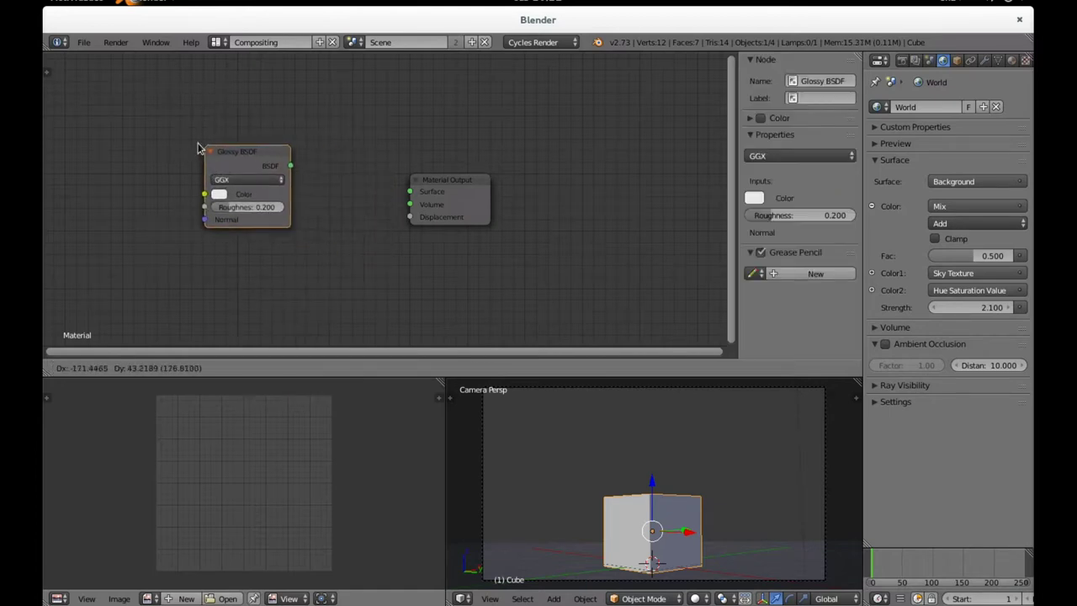
click(202, 148)
drag(284, 164, 410, 193)
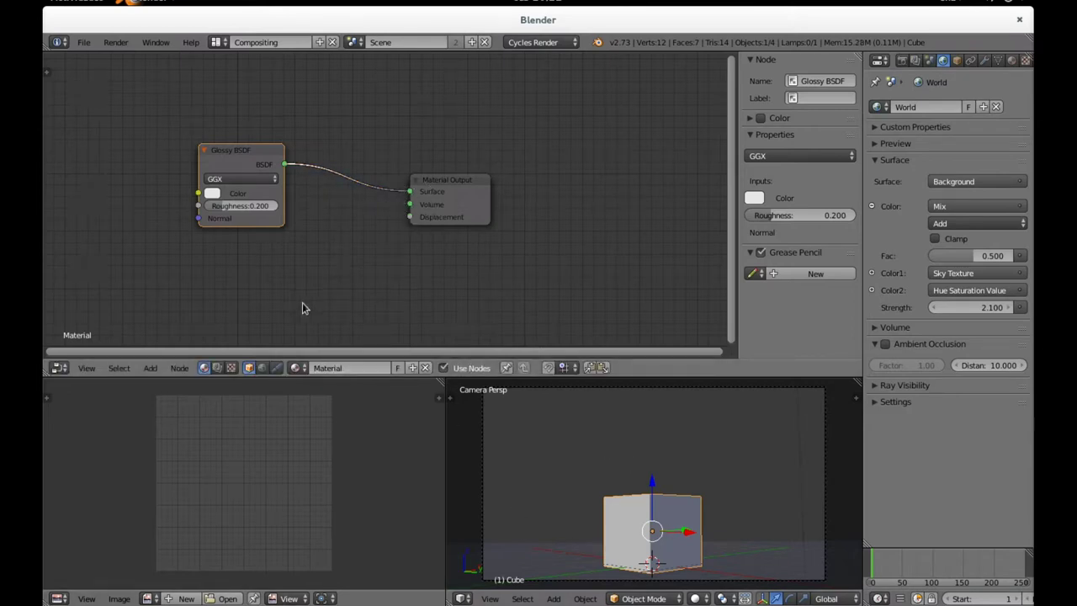
click(213, 196)
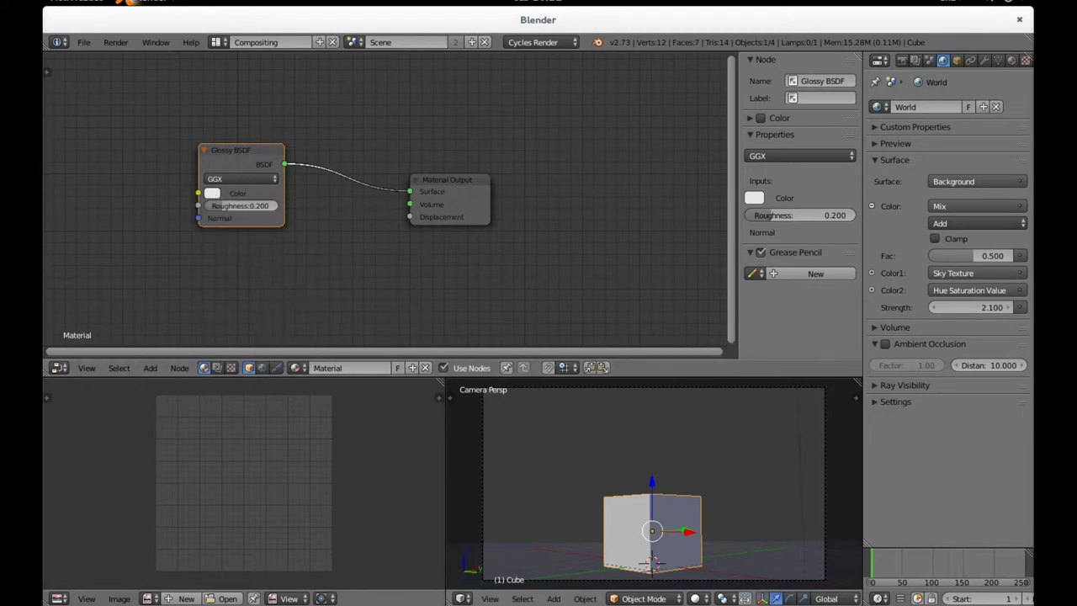
click(723, 598)
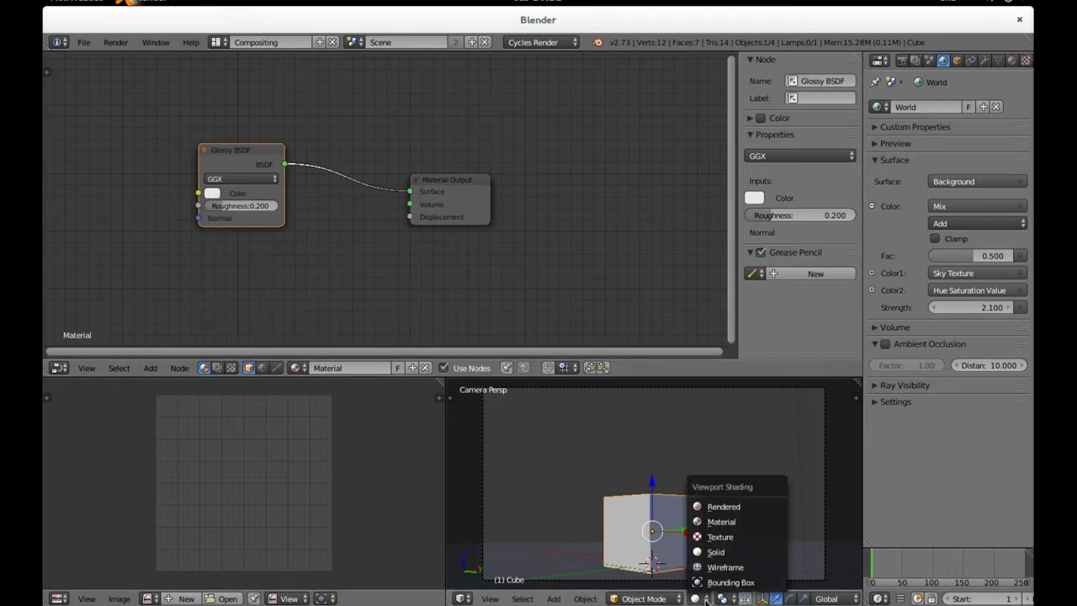
Preview in Rendered shading and make the Glossy BSDF red with Roughness 0.000
click(722, 508)
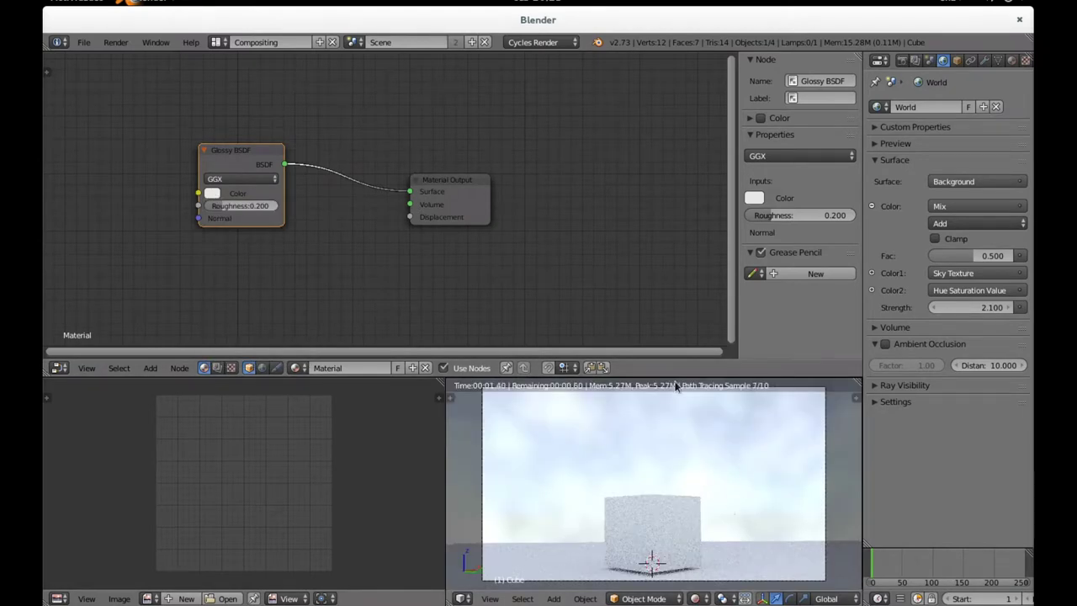
click(212, 195)
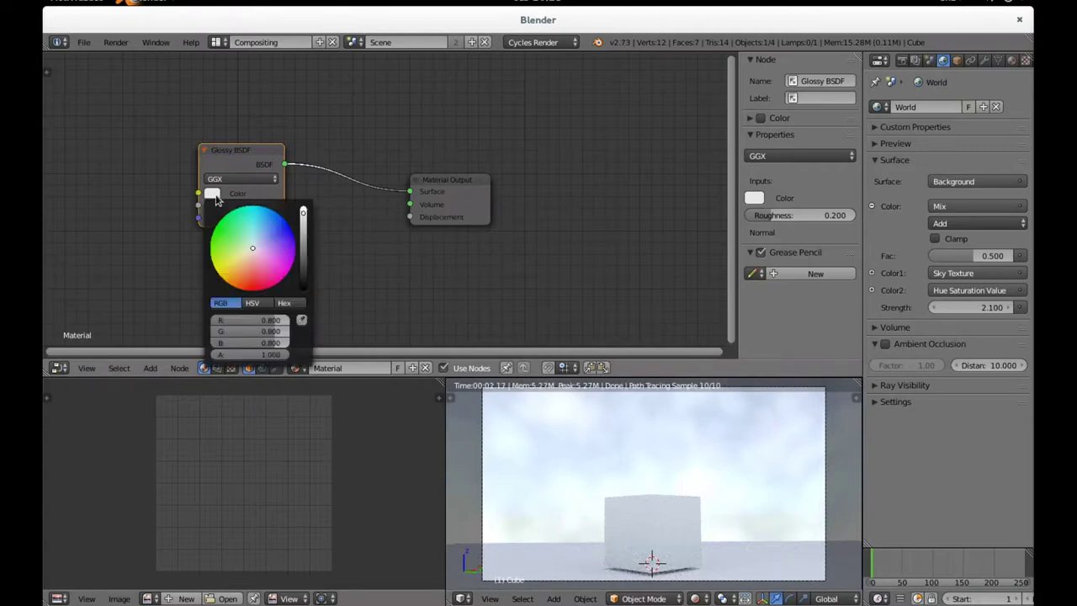
click(251, 271)
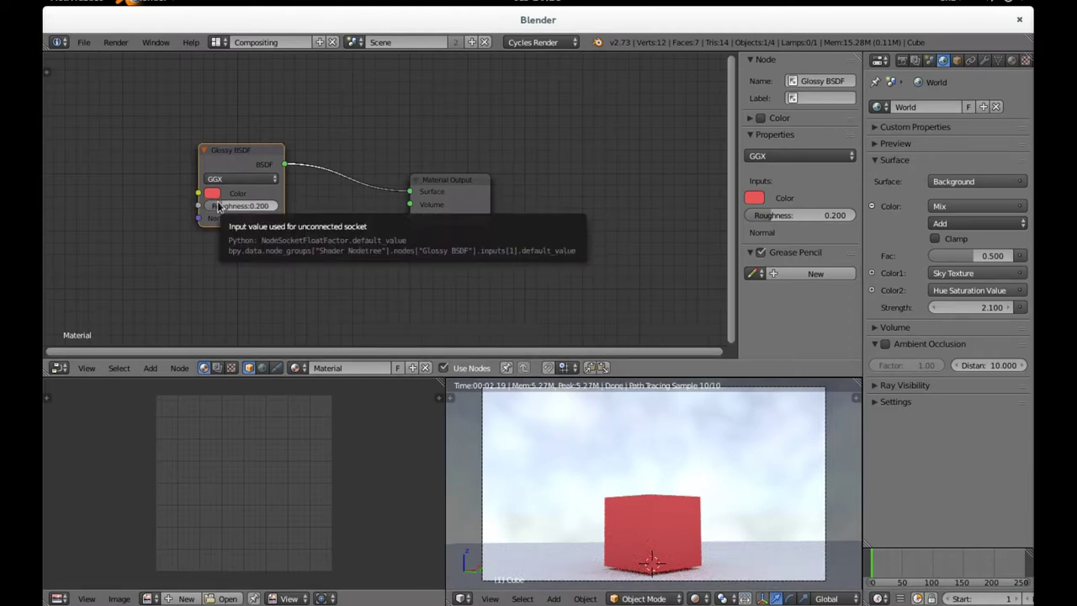
drag(217, 206, 169, 206)
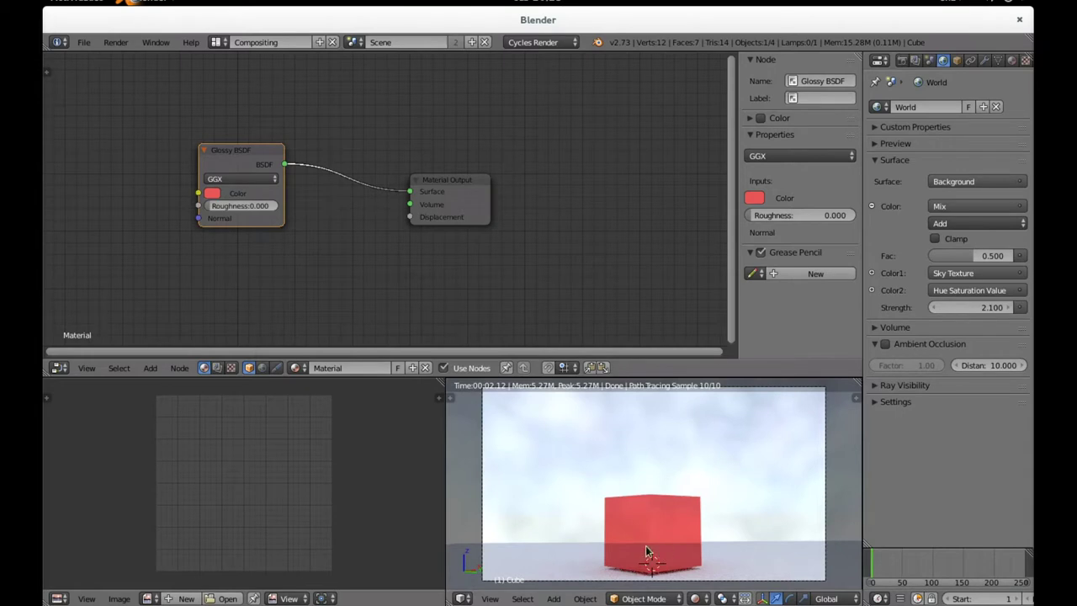
Move the floor plane along Y and then along Z beneath the cube
right_click(774, 566)
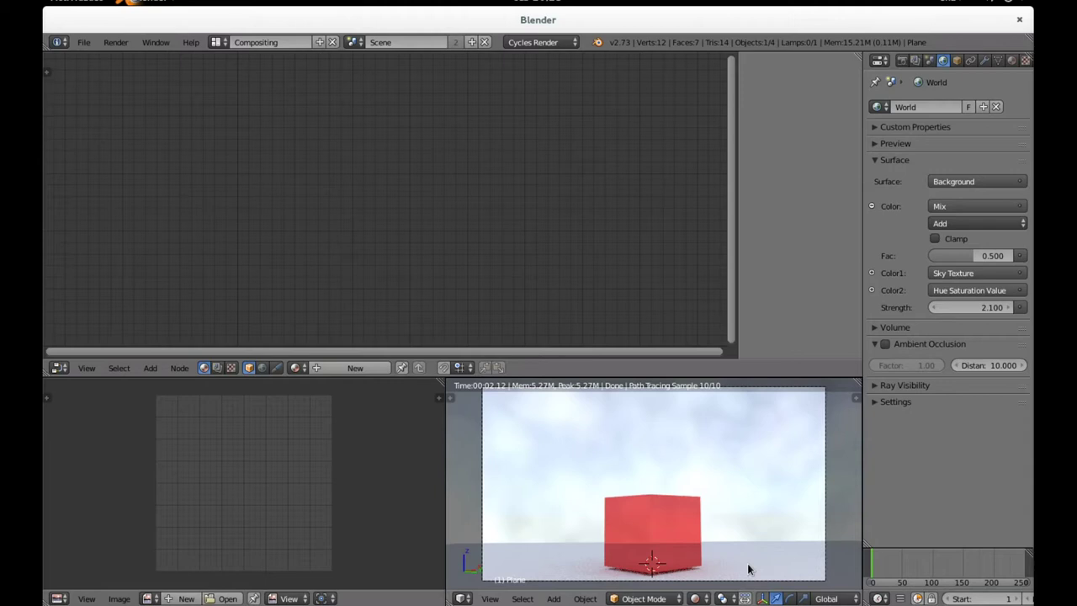
key(g)
key(y)
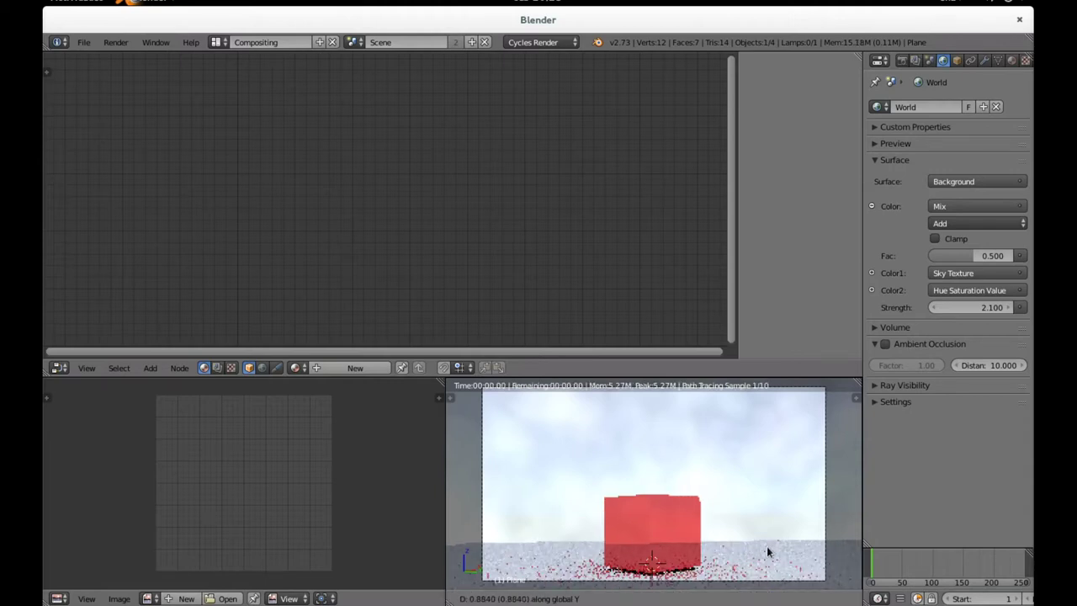
click(772, 550)
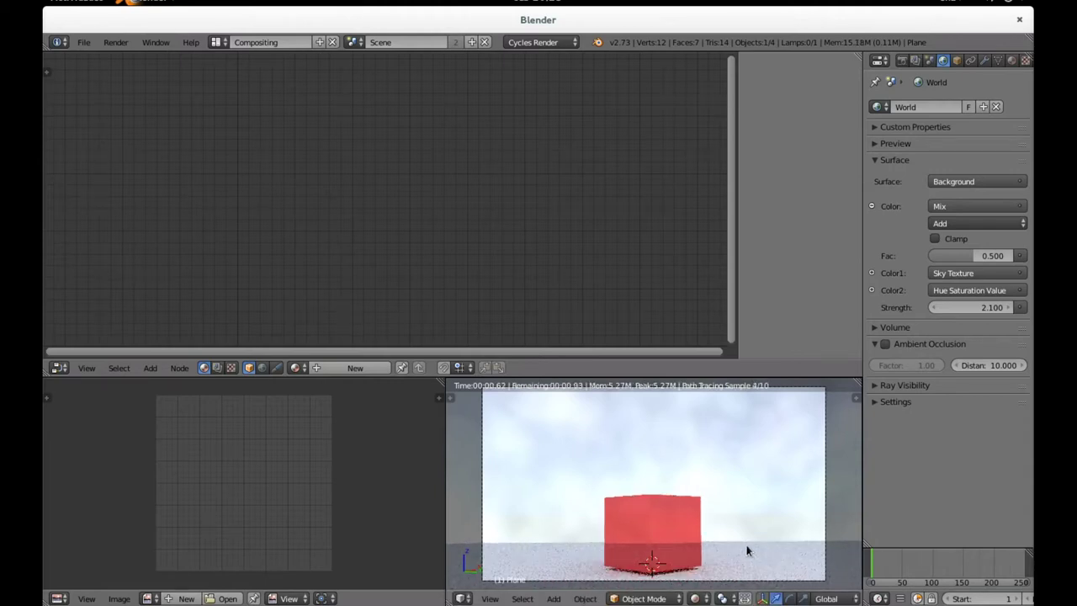
key(g)
key(z)
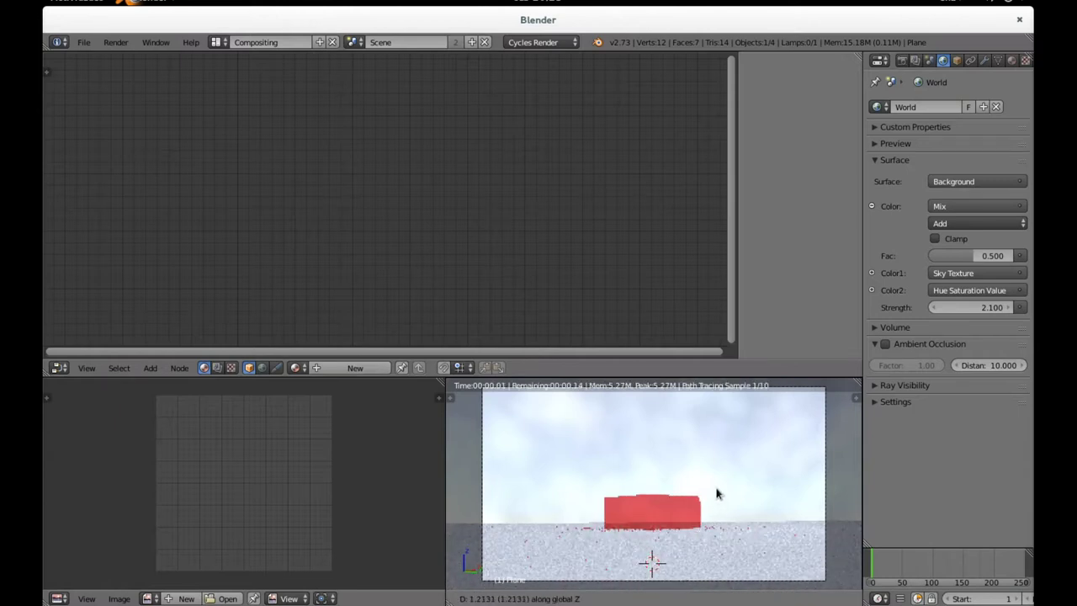
click(731, 531)
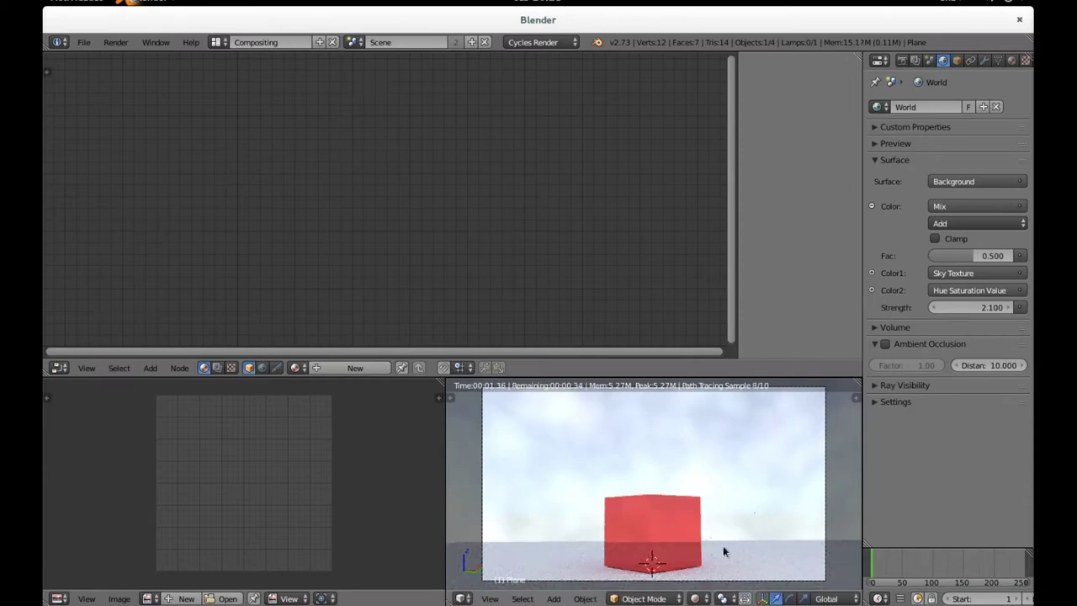
Delete the floor plane, then undo to restore it
key(x)
click(763, 555)
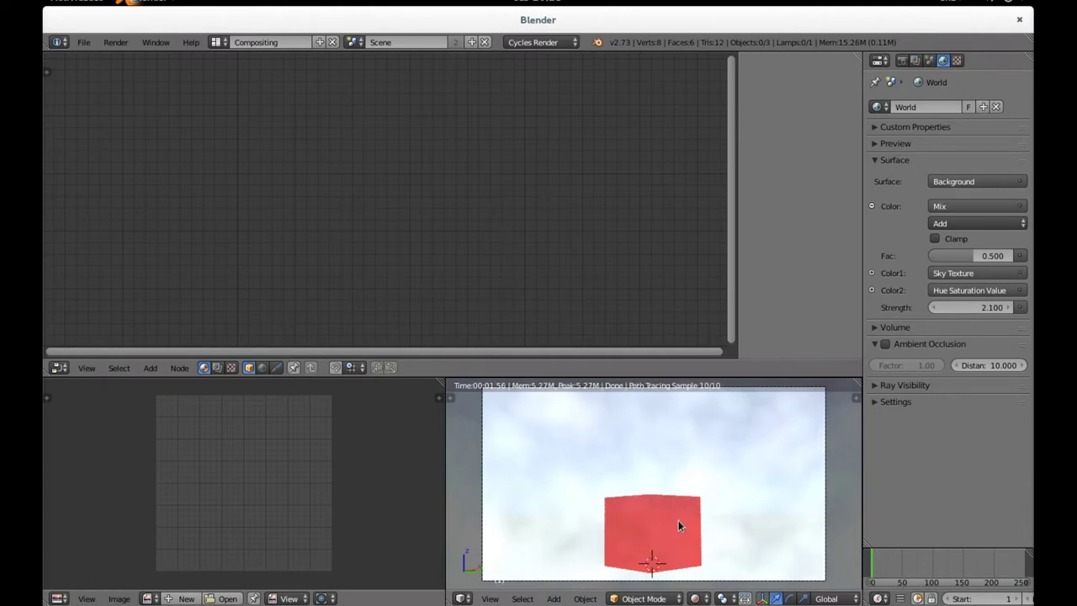
key(ctrl+z)
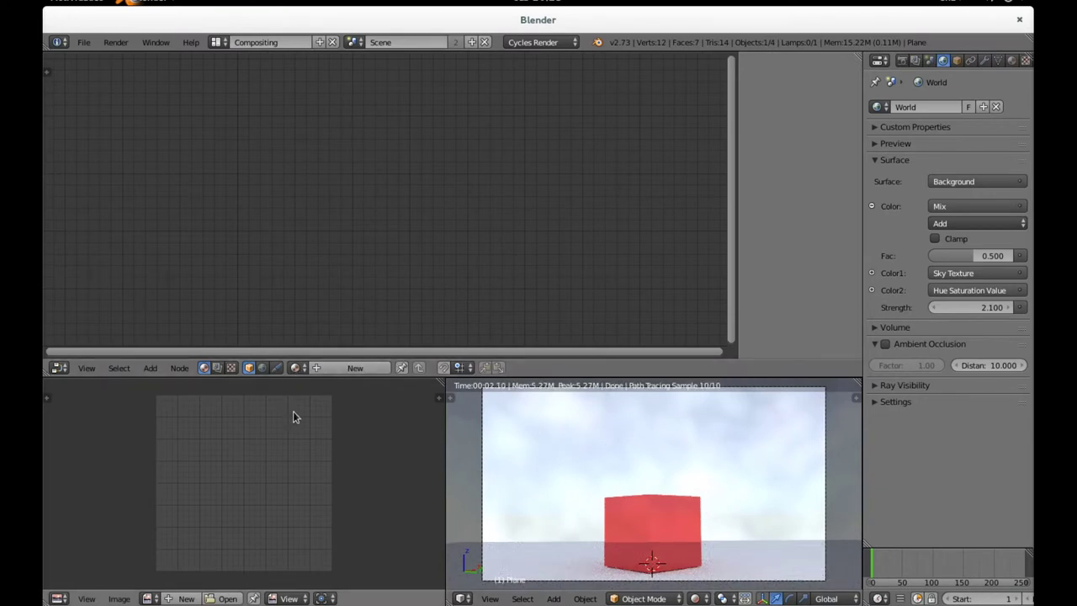
Select the cube, display the World shader nodes, and open the desktop Activities overview
right_click(664, 508)
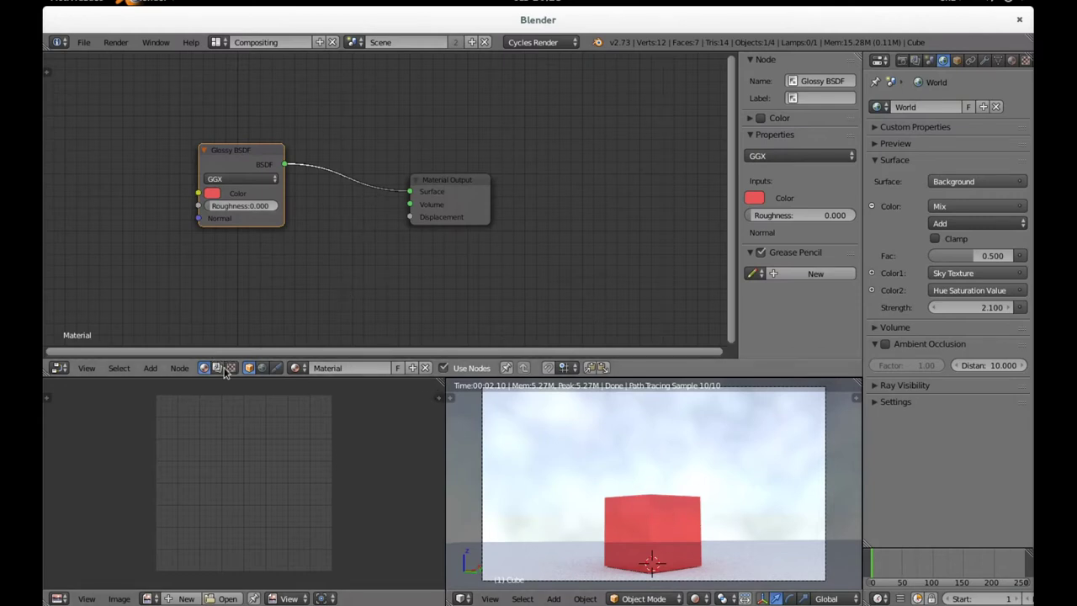
click(261, 370)
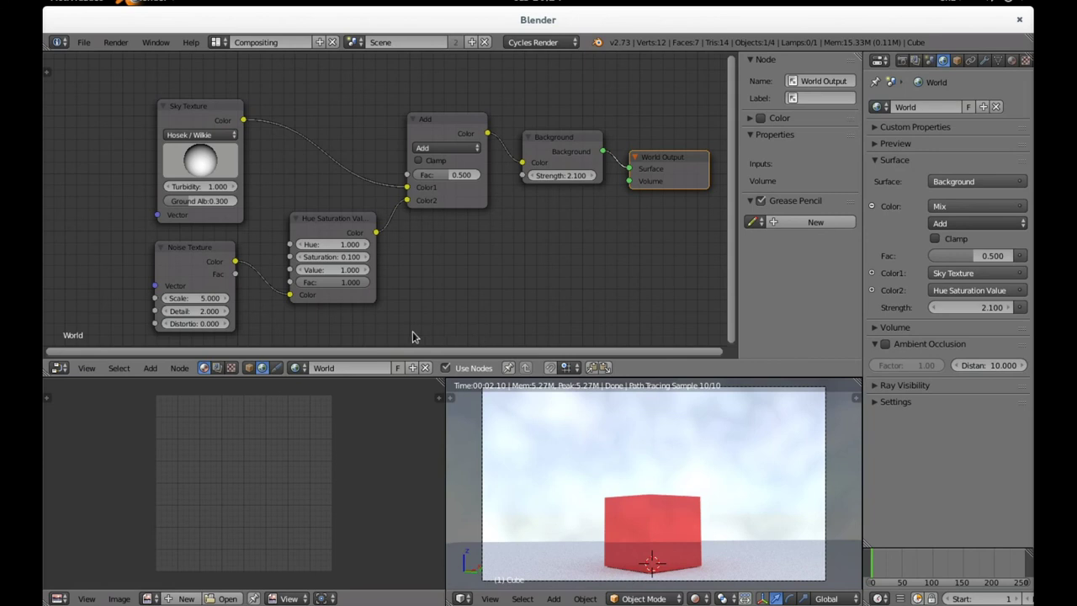
key(super)
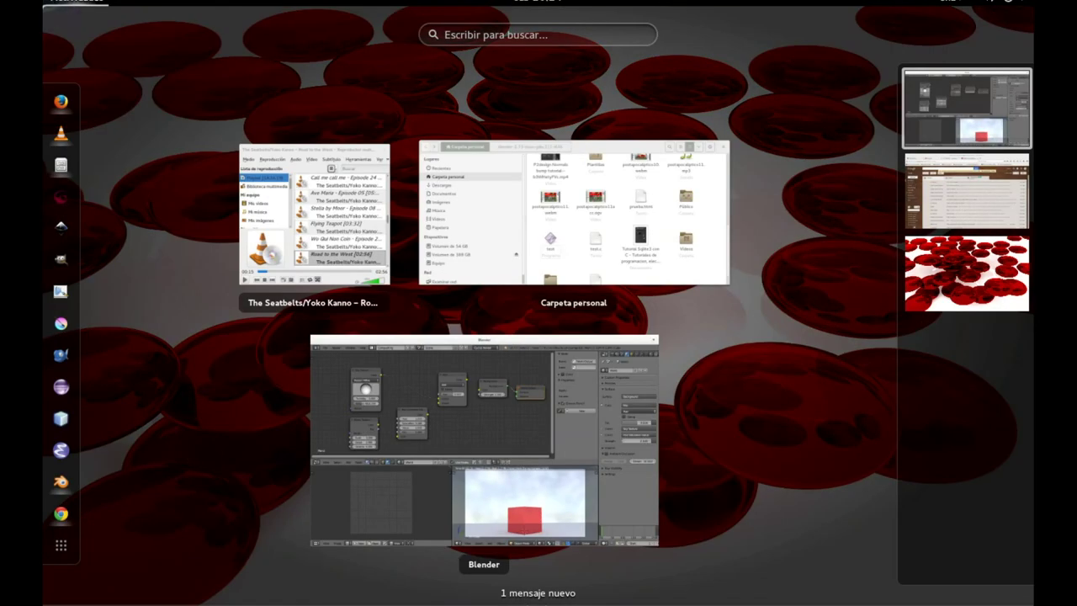